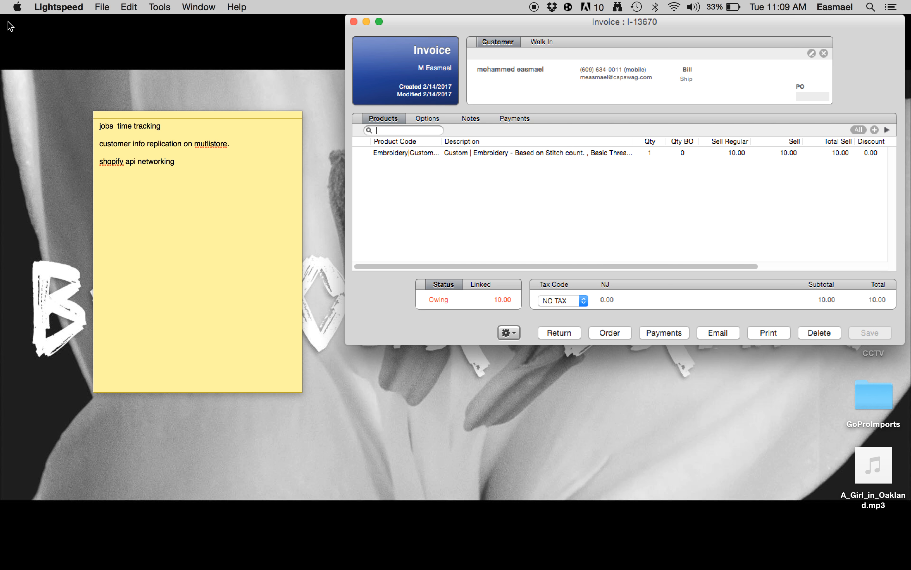
Delete the open embroidery invoice and confirm its removal.
click(8, 21)
click(816, 332)
click(539, 201)
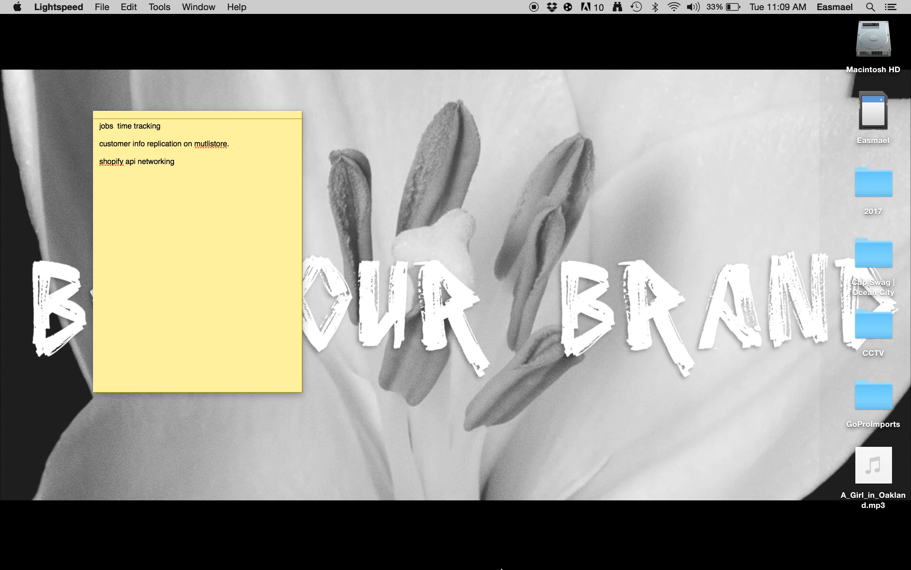
Switch to Lightspeed and open its point-of-sale screen.
mouse_move(501, 567)
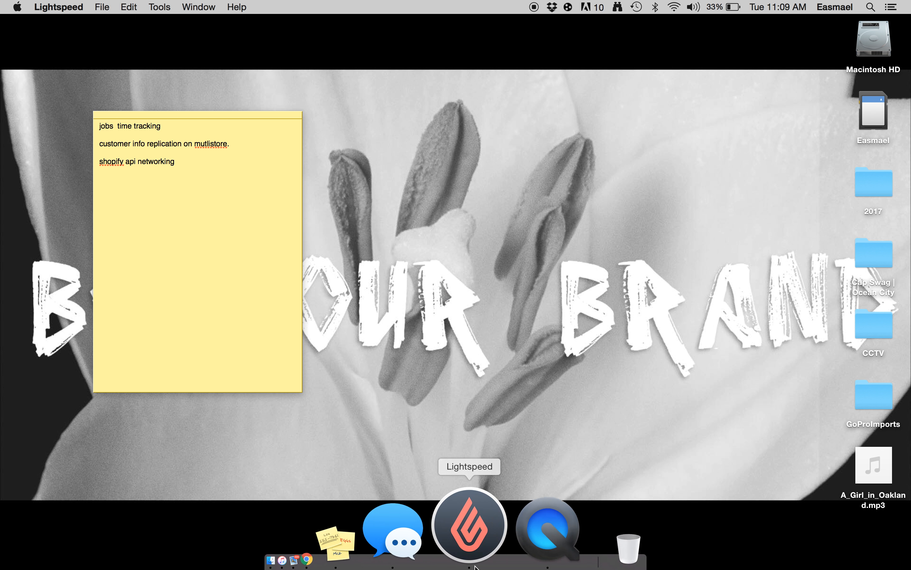
click(456, 534)
click(894, 68)
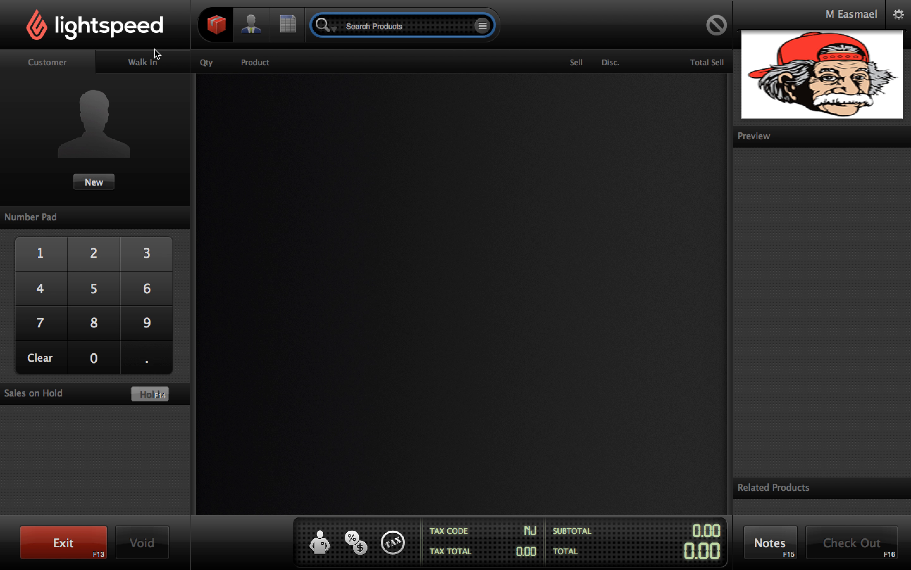
Search the customers by first name and assign the matching customer to the sale.
click(251, 25)
text(mohammed)
key(Return)
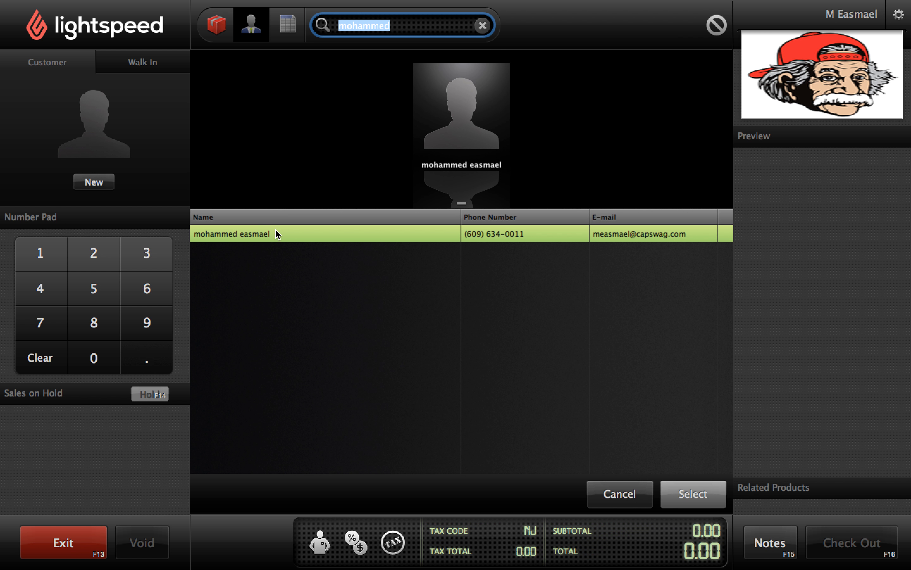
double_click(278, 232)
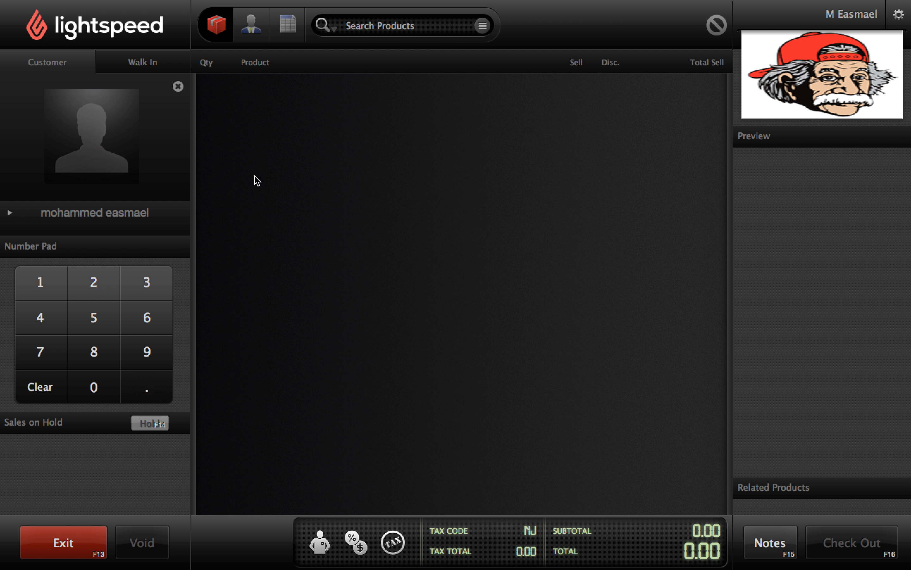
Search the products for 10k and add the Custom Embroidery, Basic Thread, 10K Or Less item to the sale.
click(382, 34)
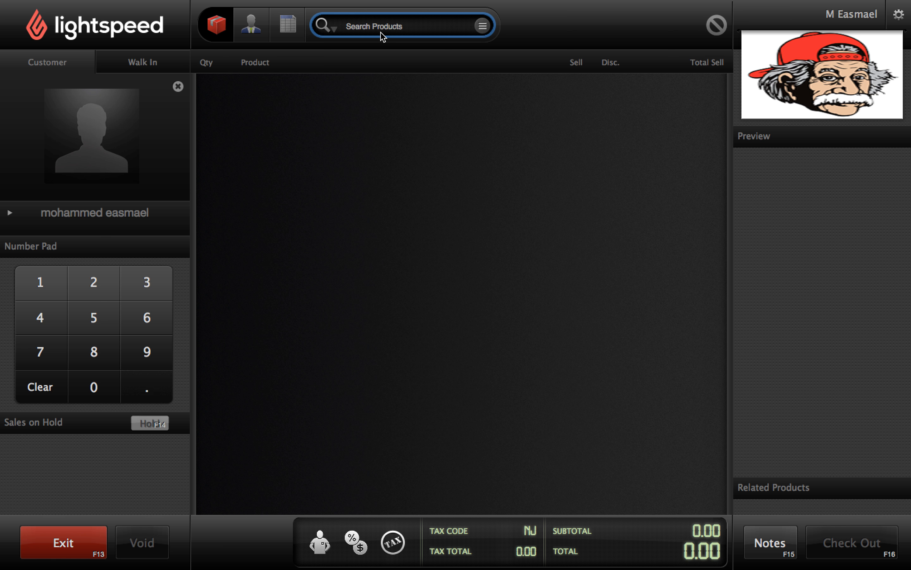
text(106)
key(Return)
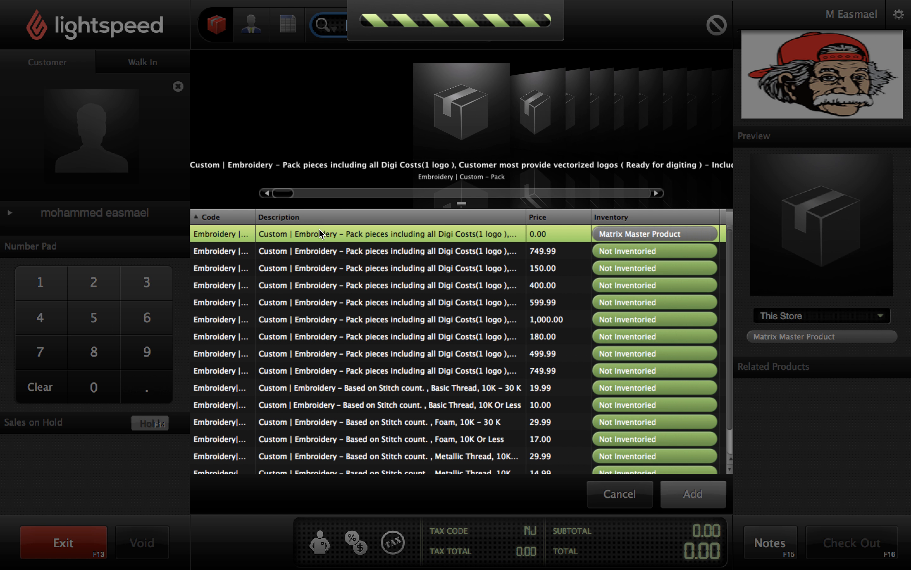
scroll(400, 390, down, 3)
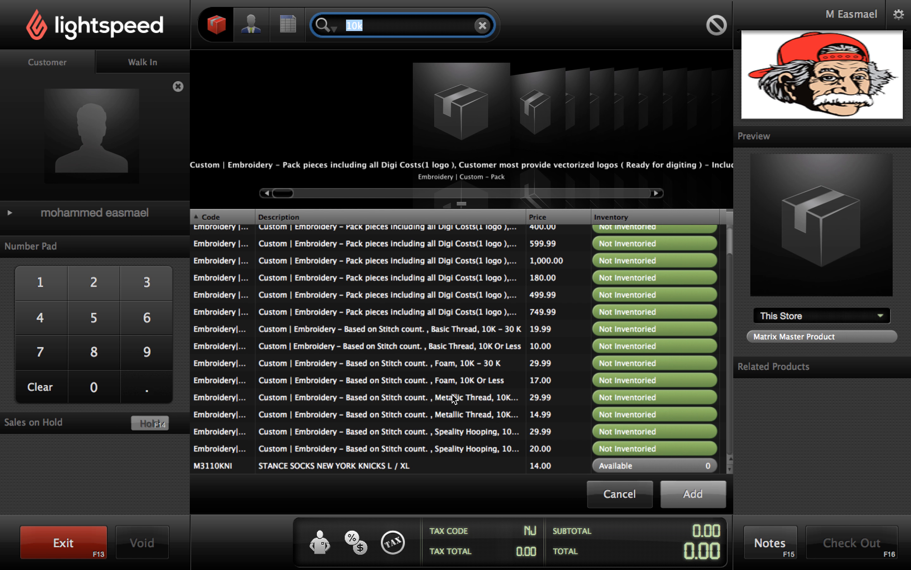
double_click(464, 346)
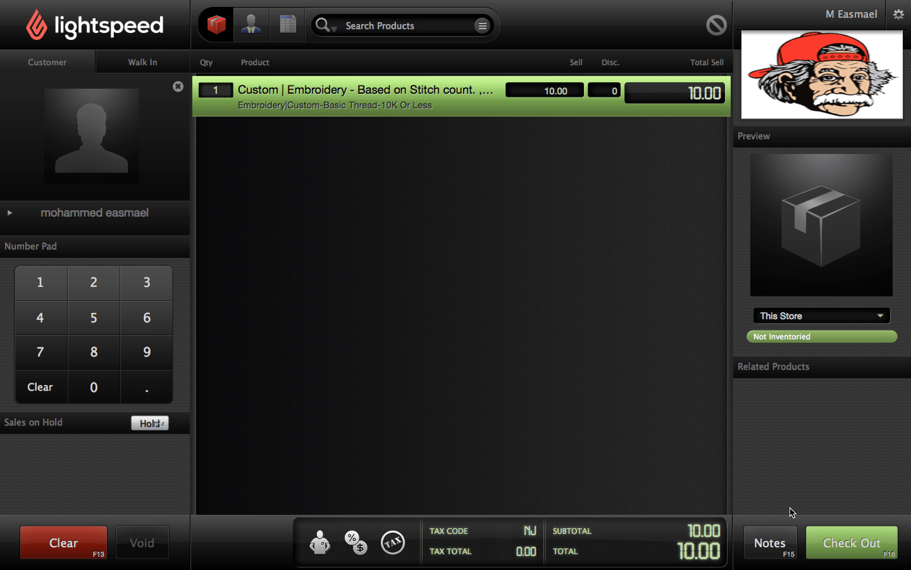
Check out the sale with the printed receipt turned off and finish it without entering a payment.
click(831, 544)
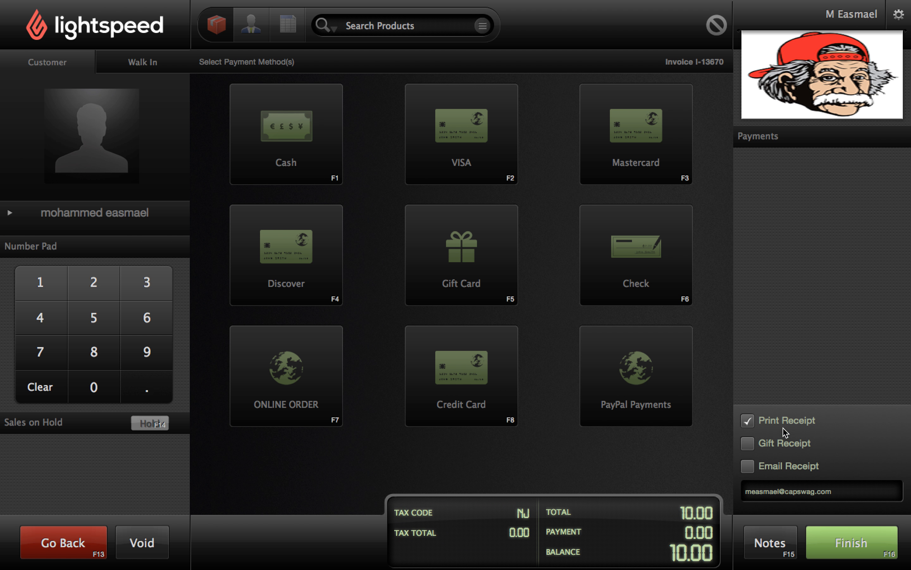
click(793, 421)
click(825, 534)
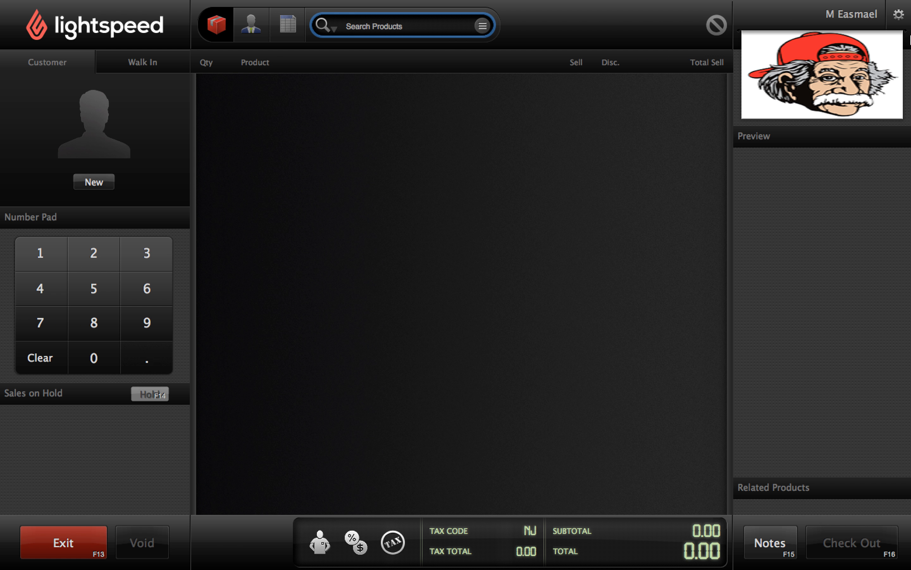
Leave the point-of-sale screen and return to the main back-office window.
click(899, 14)
click(831, 152)
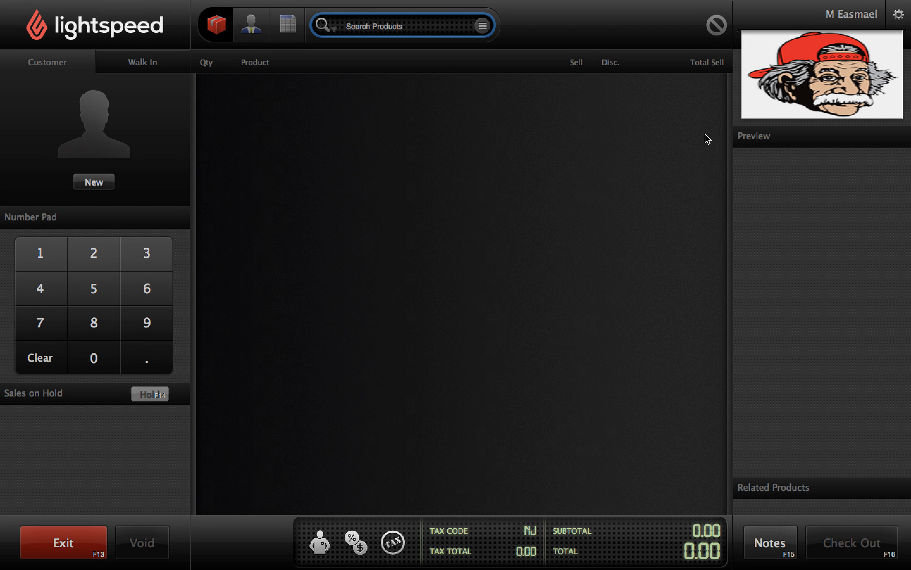
click(583, 197)
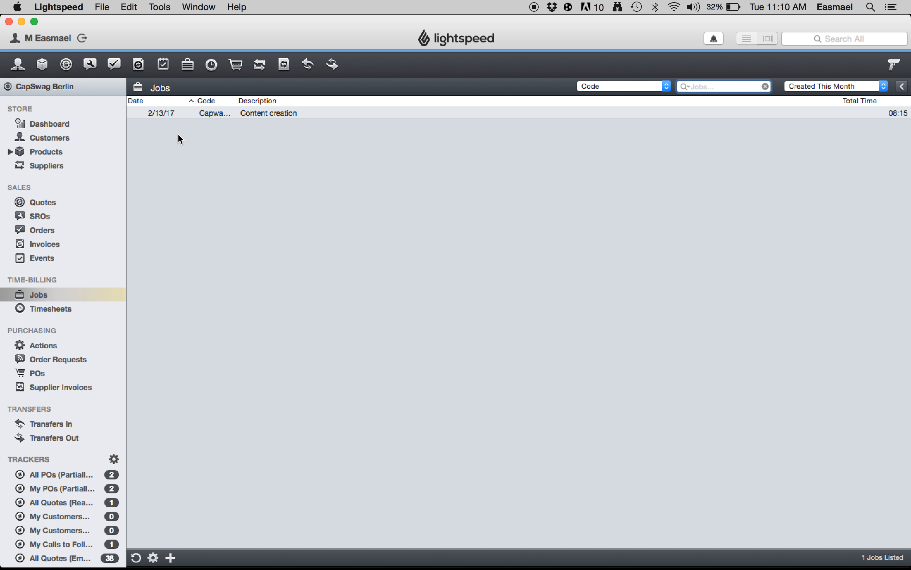
Create a new job from the Jobs section under Time-Billing.
right_click(53, 296)
click(157, 309)
click(45, 305)
click(52, 295)
right_click(55, 296)
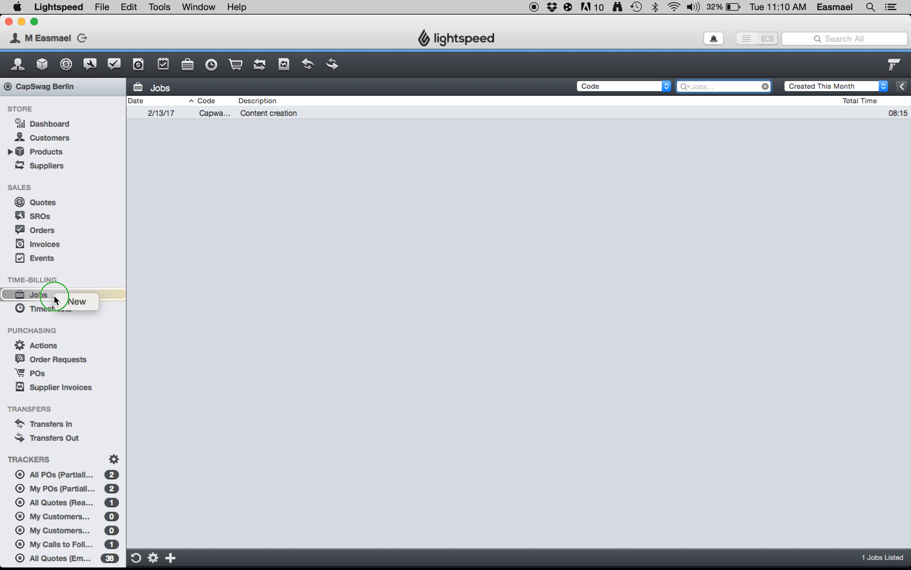
click(75, 299)
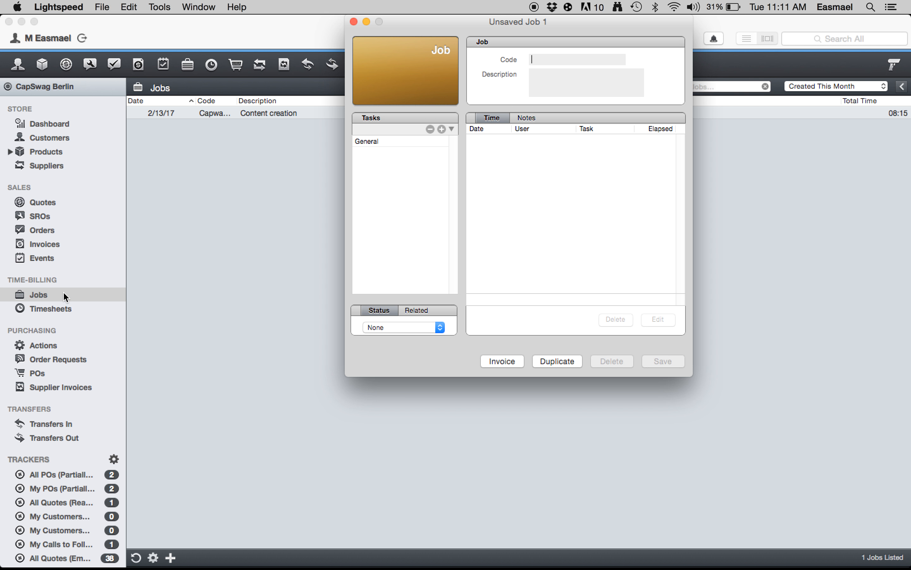
Show today's invoices for reference and bring the unsaved job window back to the front.
click(62, 243)
click(62, 243)
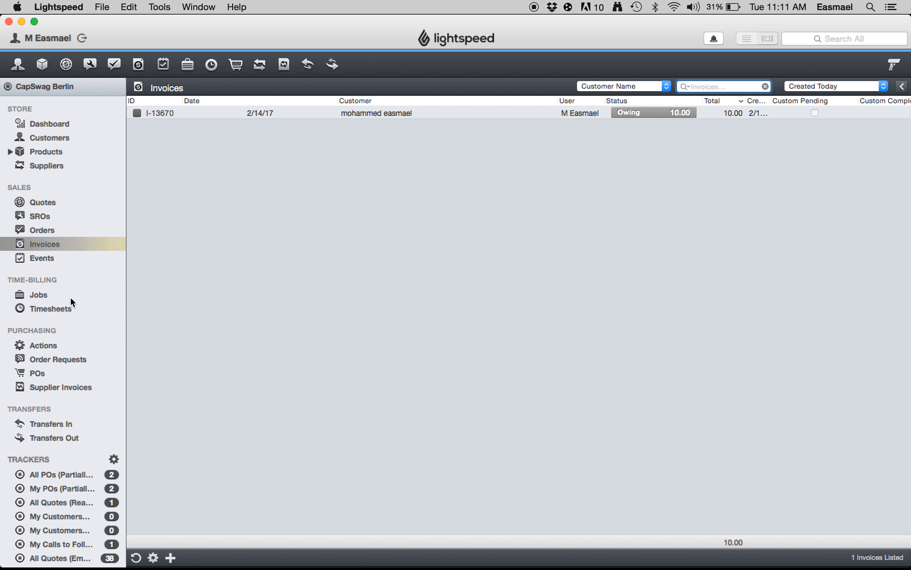
key(ctrl+Up)
click(691, 135)
key(ctrl+Up)
click(693, 140)
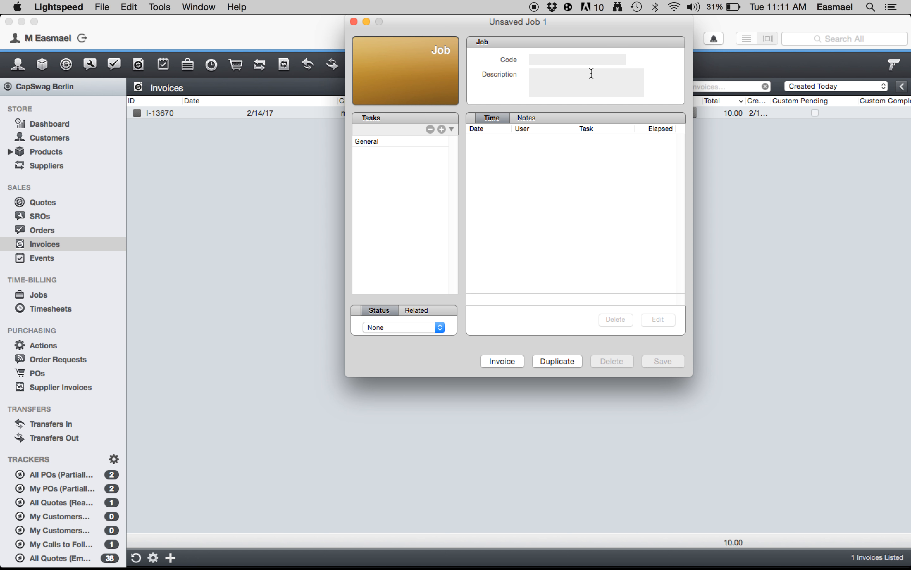
Enter the new invoice's number, including its I- prefix, as the job's code and dismiss the Facebook notification.
text(o1)
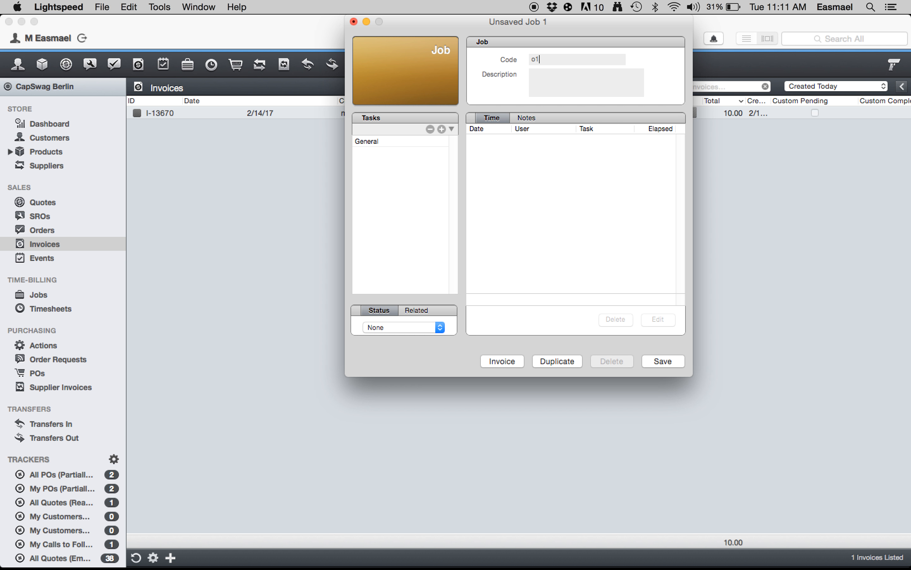
text(6370)
key(BackSpace)
key(BackSpace)
text(13)
key(Delete)
text(6)
key(BackSpace)
text(I-)
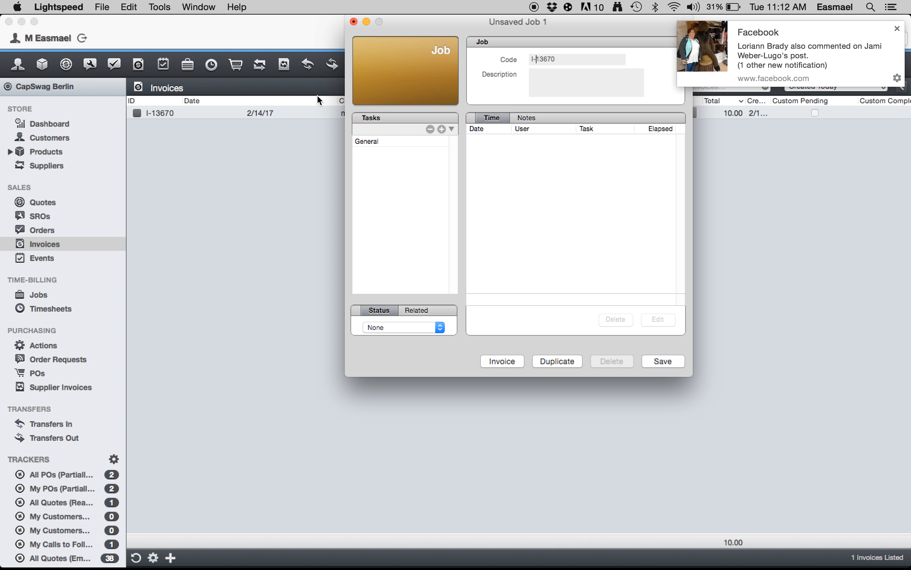
click(896, 28)
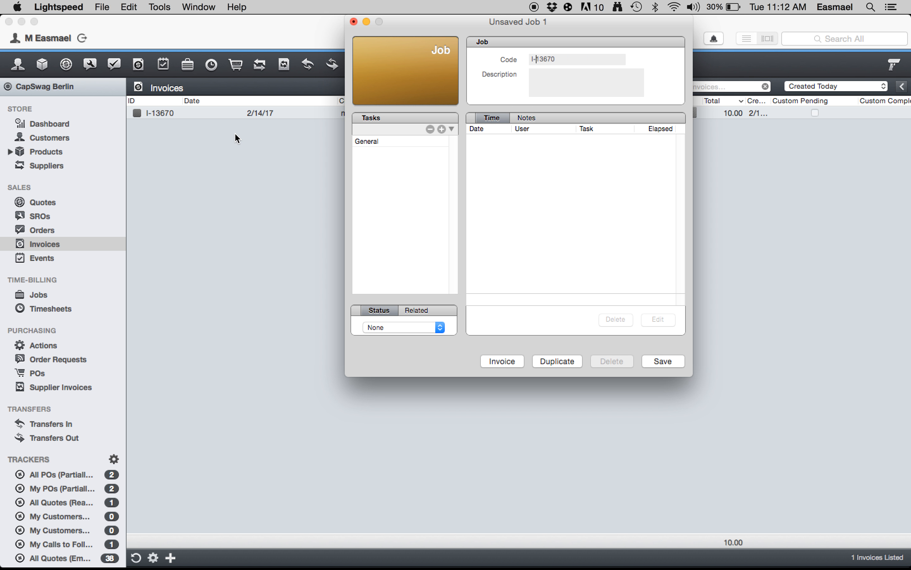
double_click(547, 59)
Add the predefined Embriodery task to the job, set the job's status to In Progress, and save it.
click(452, 128)
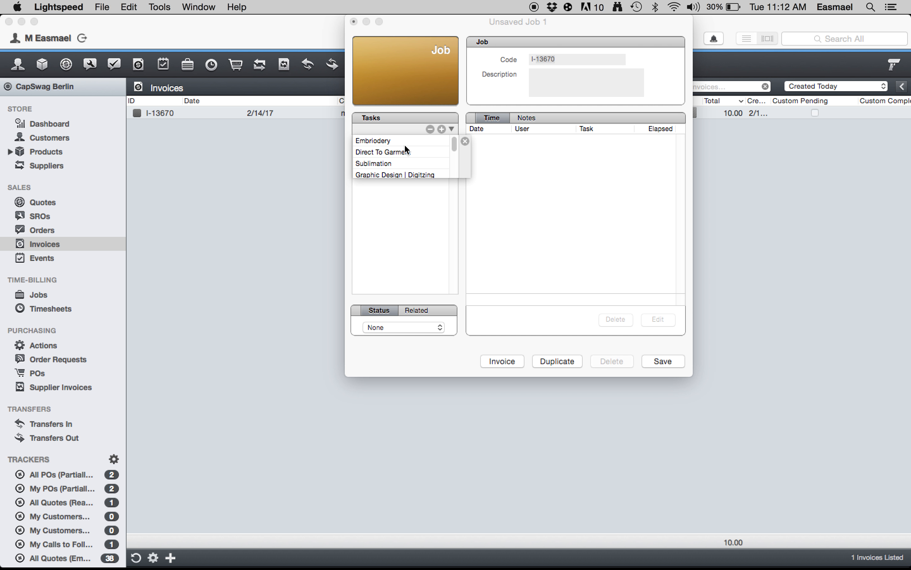
click(404, 142)
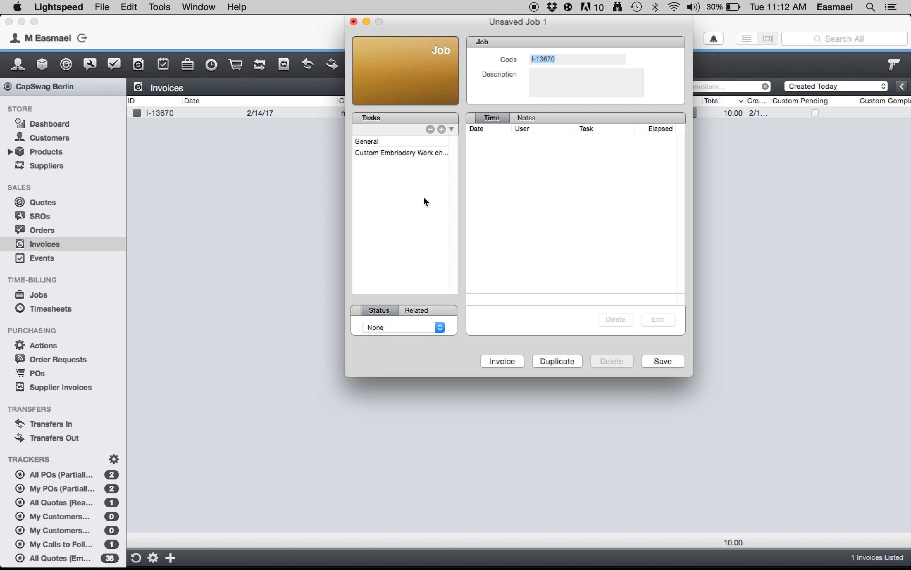
click(417, 326)
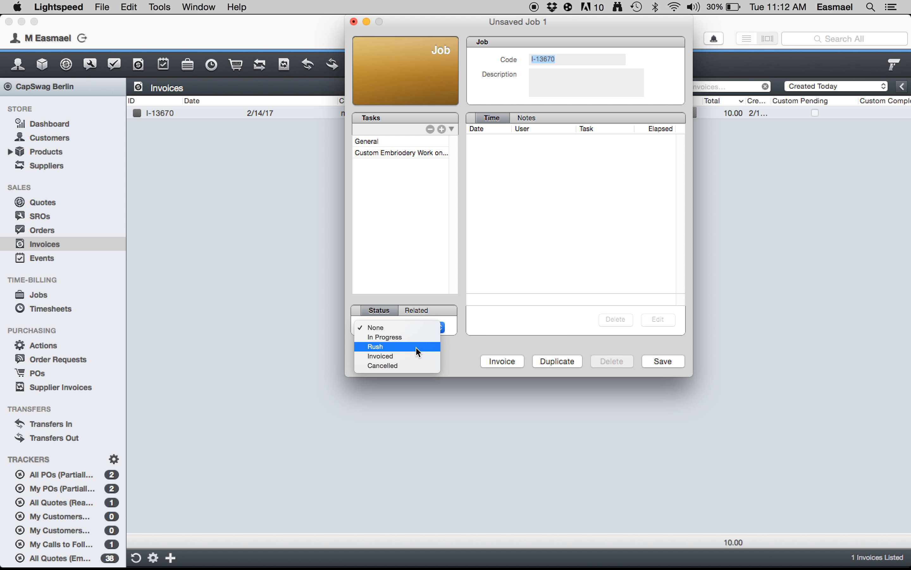
click(421, 337)
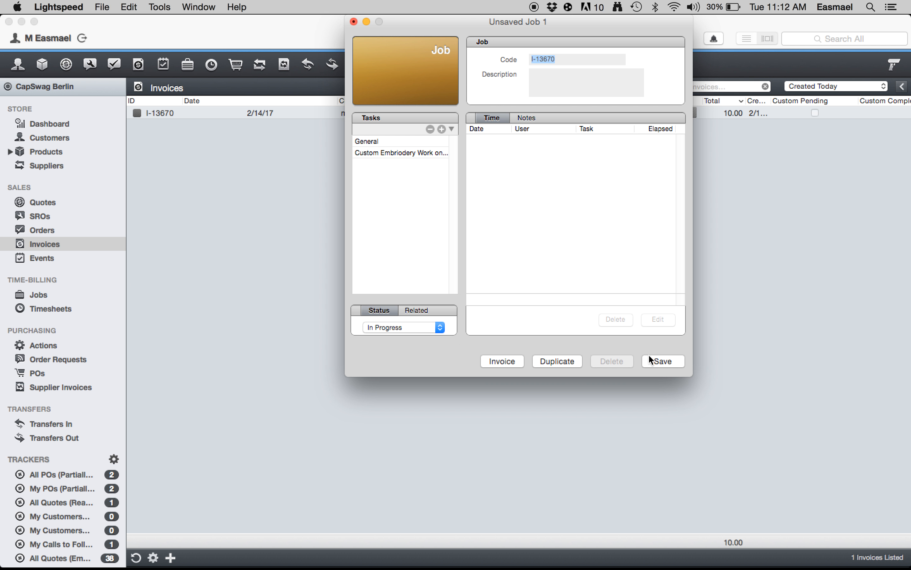
click(657, 357)
click(657, 357)
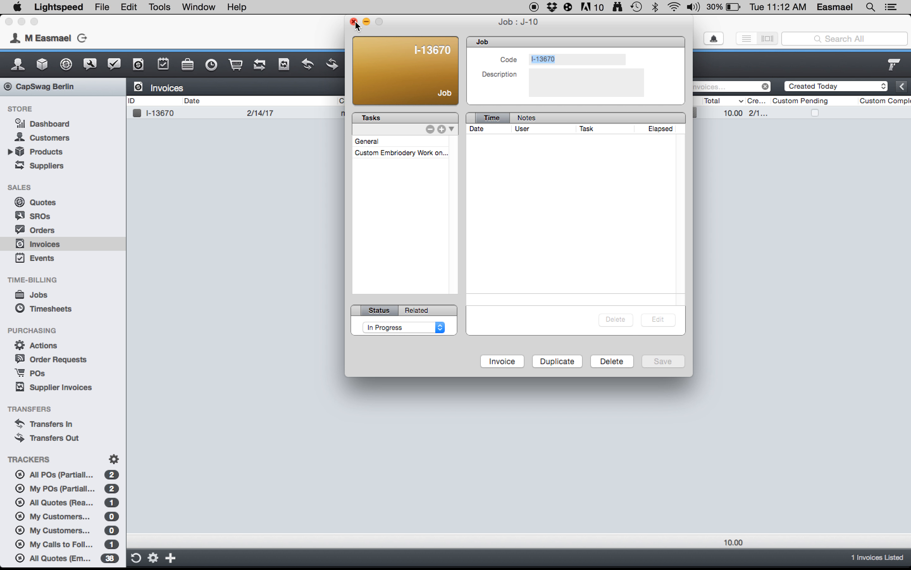
Examine the saved job's notes area and its logged time entries.
click(556, 75)
click(532, 117)
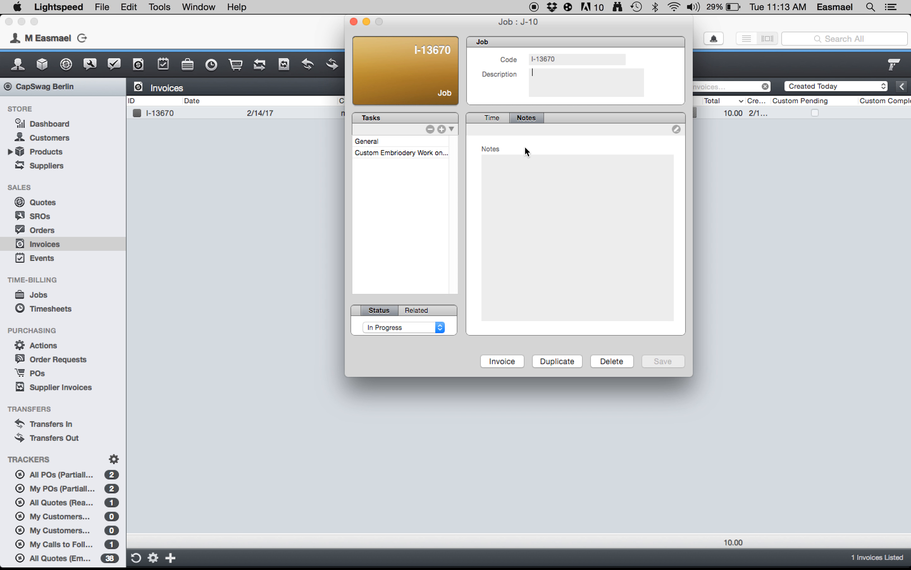
click(493, 119)
click(524, 118)
click(554, 236)
click(498, 119)
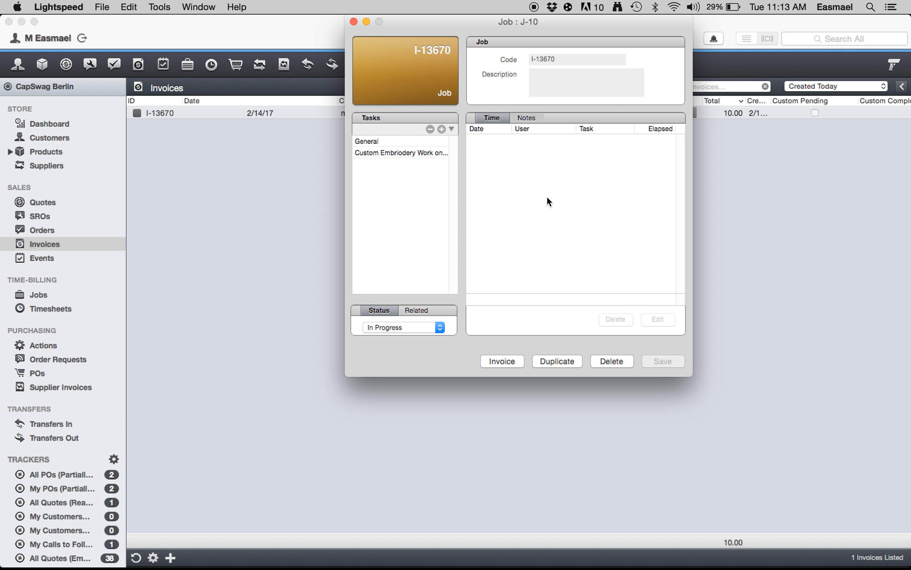
Close the job and create a new timesheet assigned to the signed-in user.
click(353, 21)
click(51, 308)
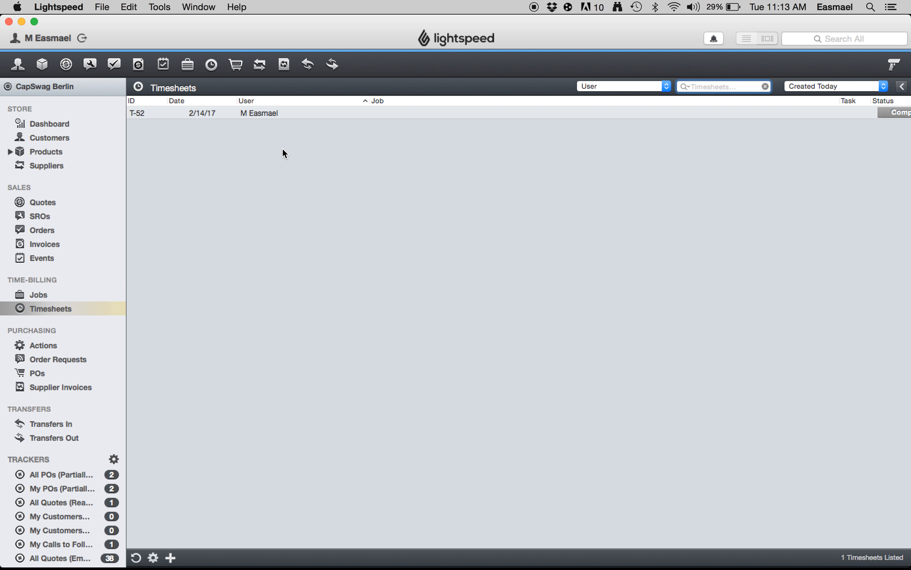
click(170, 557)
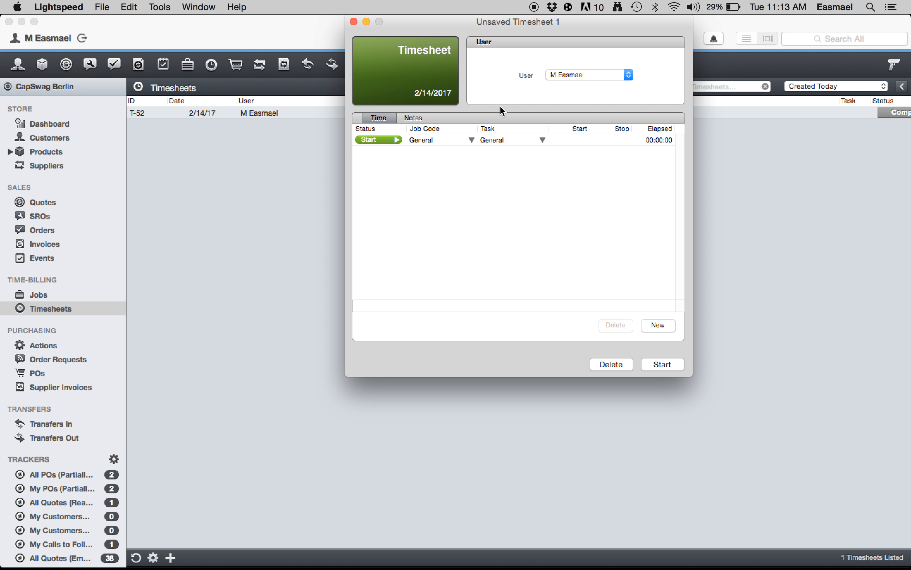
click(577, 75)
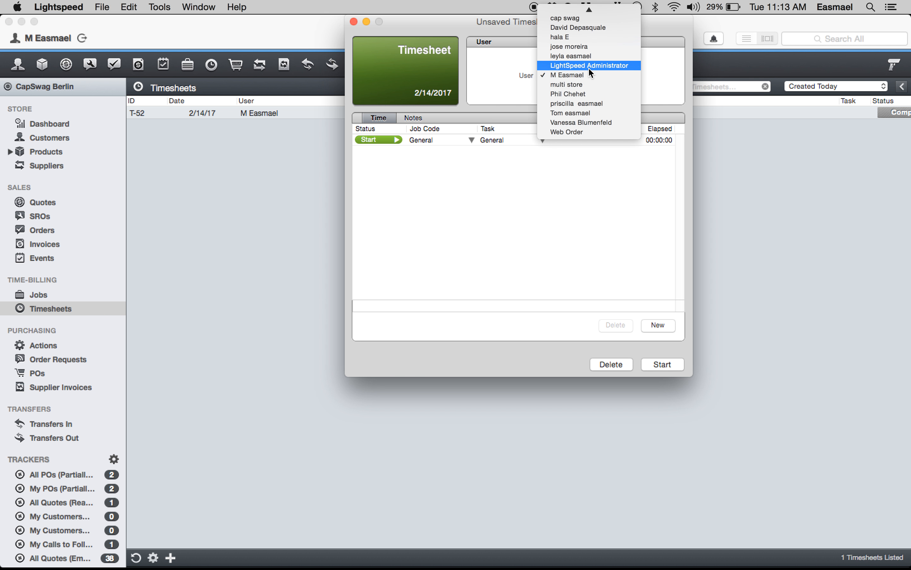
click(590, 75)
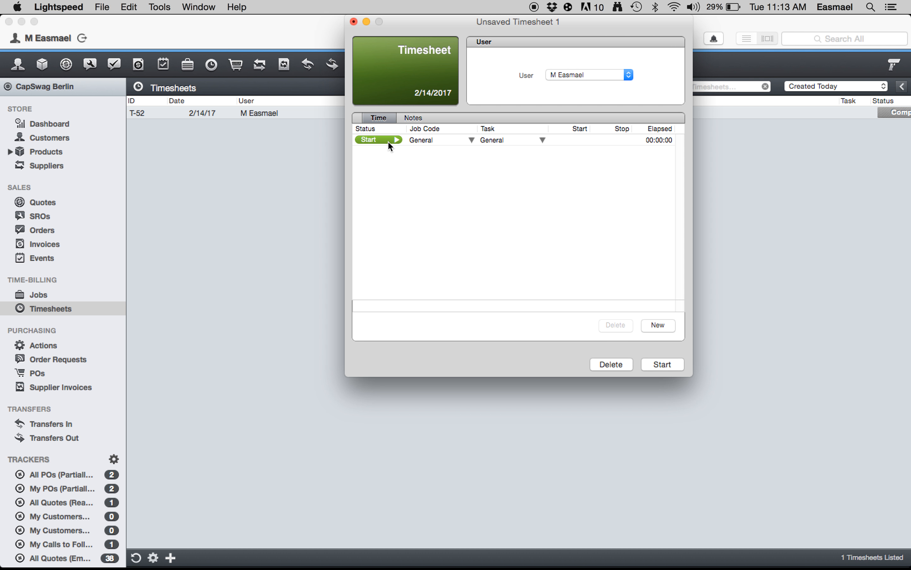
Set the timesheet entry's job code to the new invoice-numbered job and its task to the custom embroidery work.
click(470, 140)
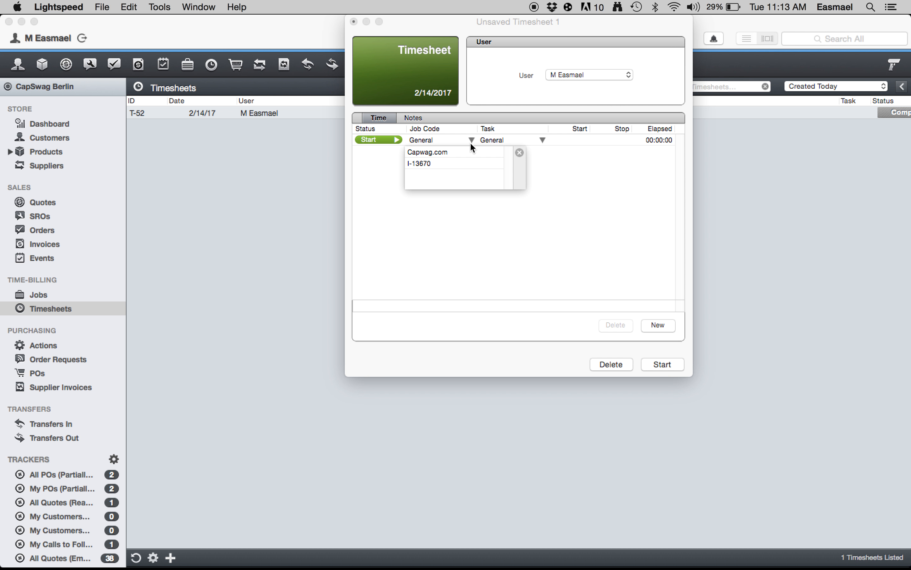
click(452, 167)
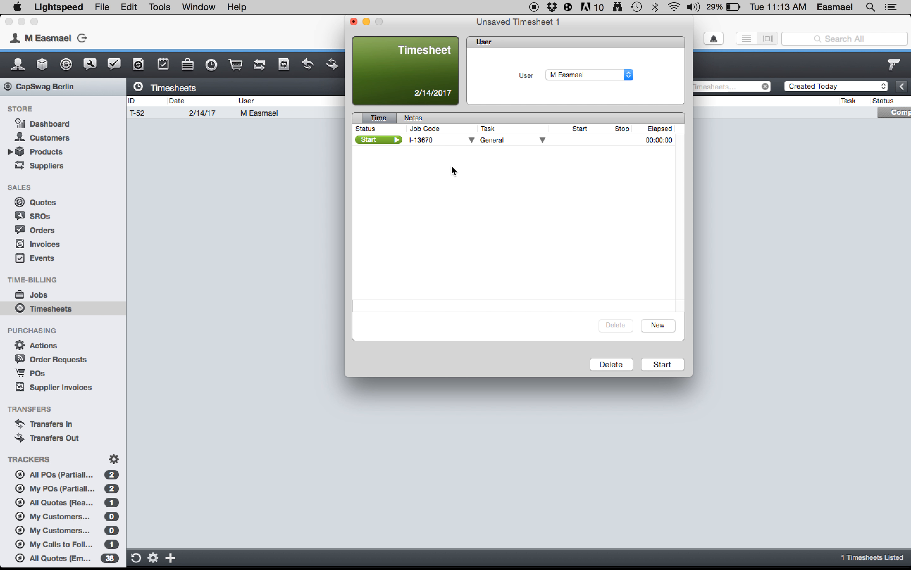
click(542, 138)
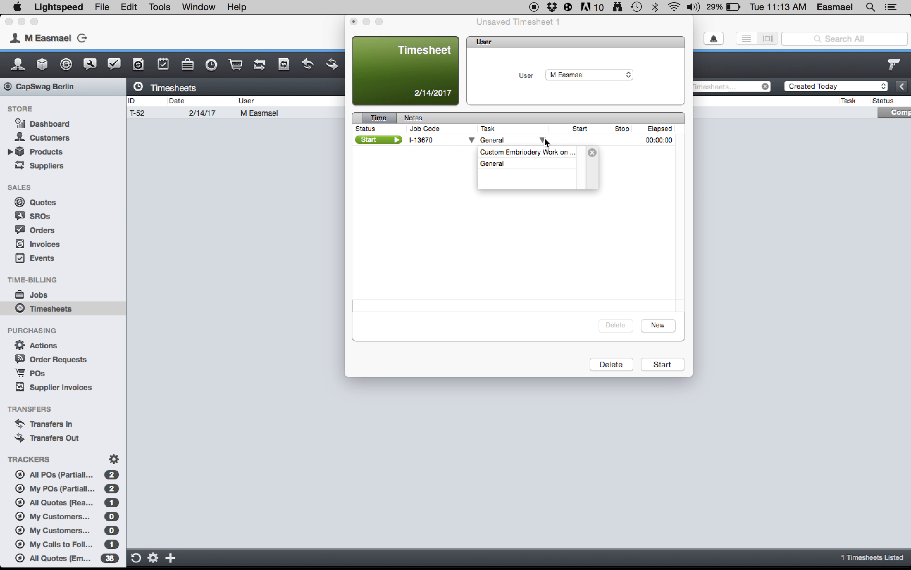
click(523, 152)
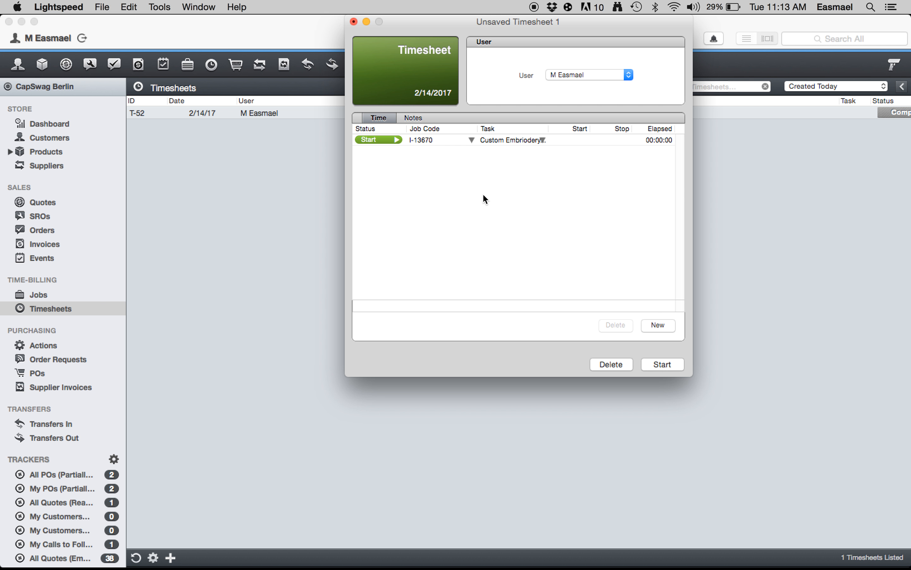
Start time tracking on the new timesheet's custom embroidery entry and close the timesheet.
click(663, 364)
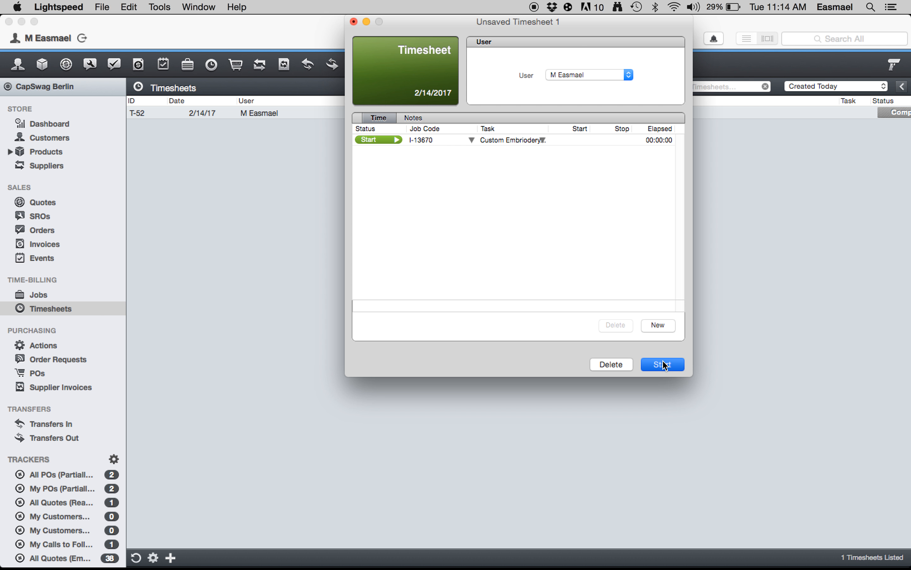
click(663, 364)
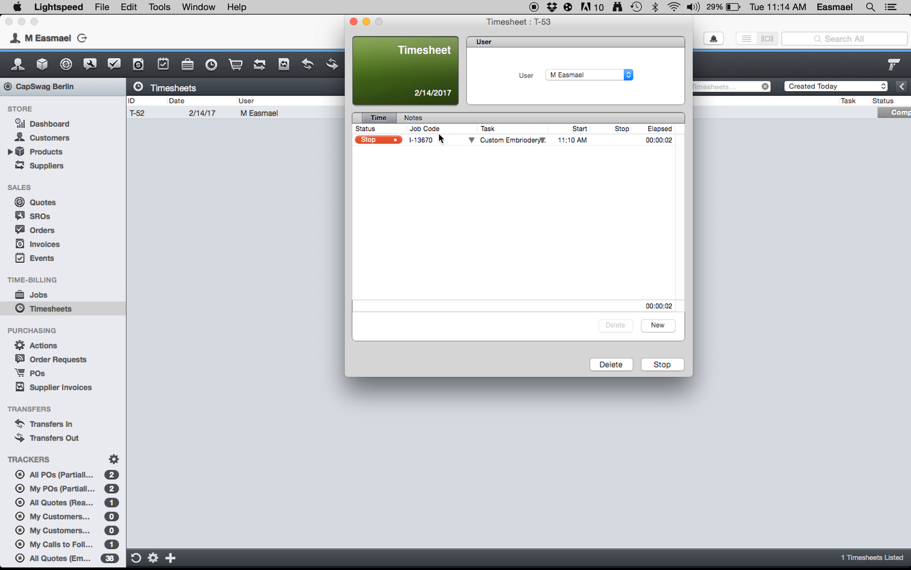
click(353, 22)
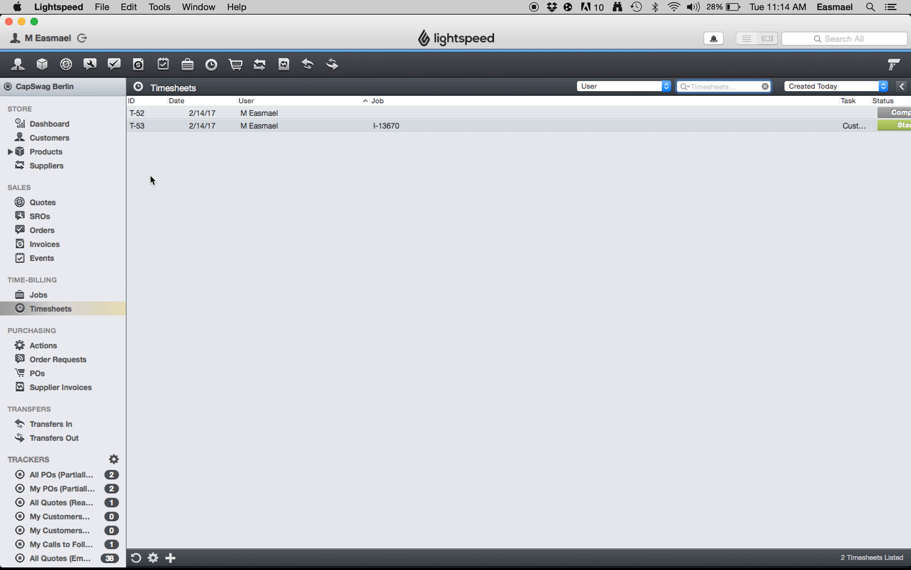
Open the empty timesheet T-52 and delete it.
click(232, 110)
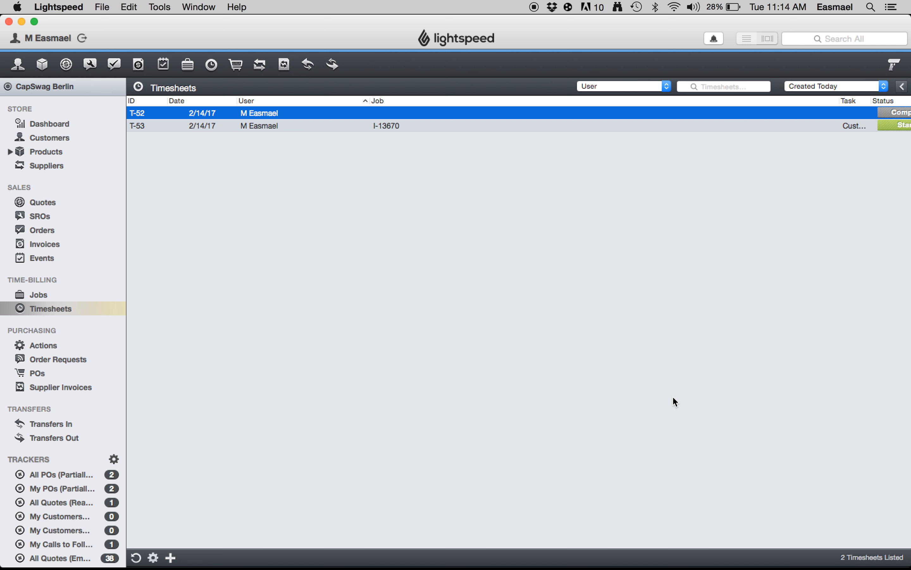
right_click(515, 113)
click(527, 117)
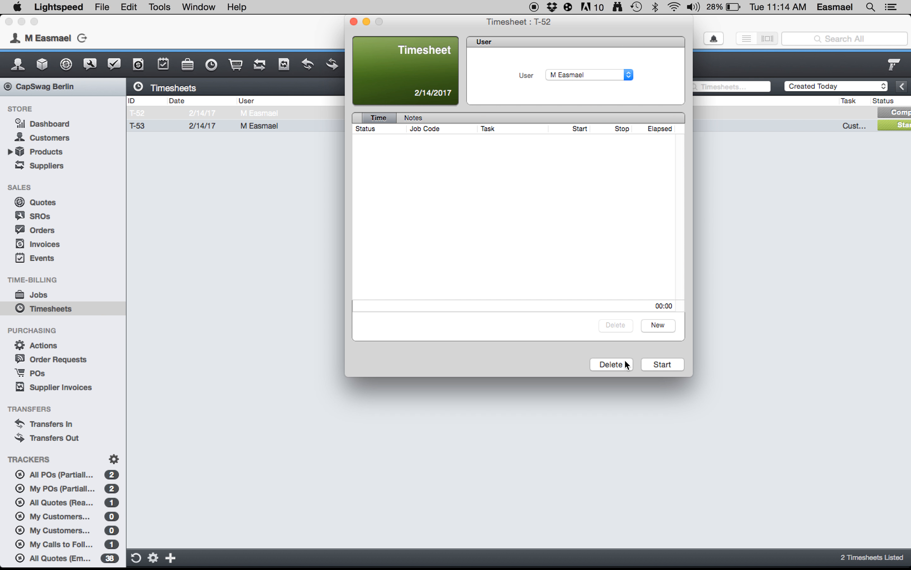
click(622, 364)
click(537, 202)
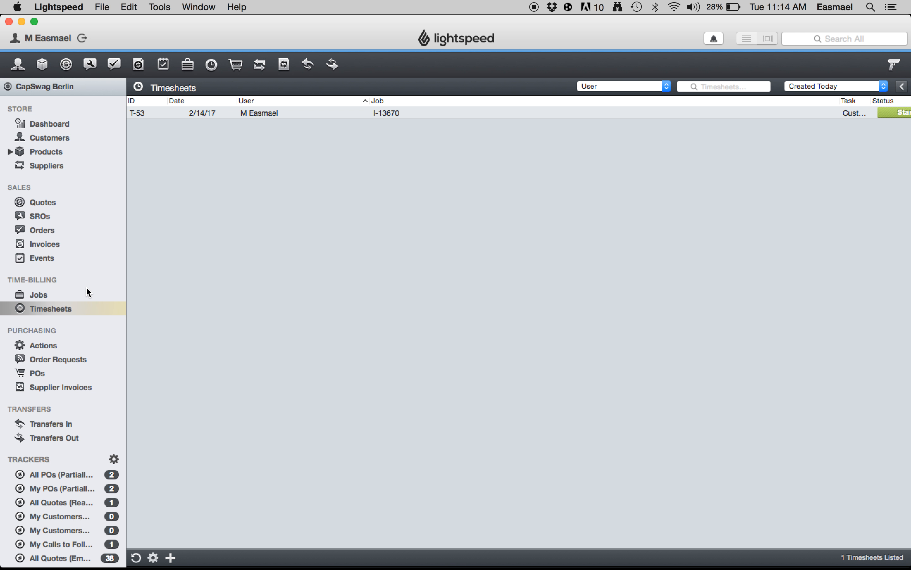
Open the invoice-numbered job from the jobs list, check its tasks and logged time, and close it.
click(80, 296)
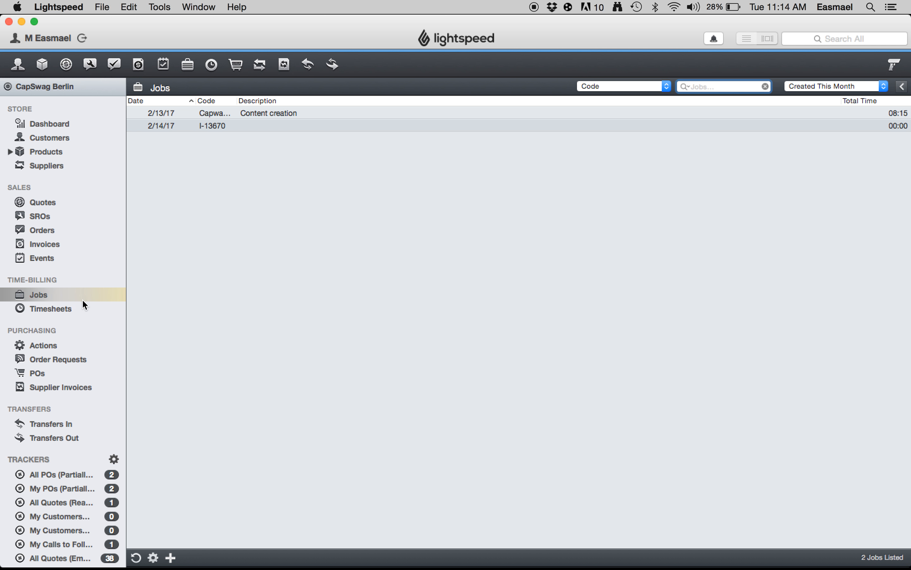
right_click(253, 124)
click(270, 126)
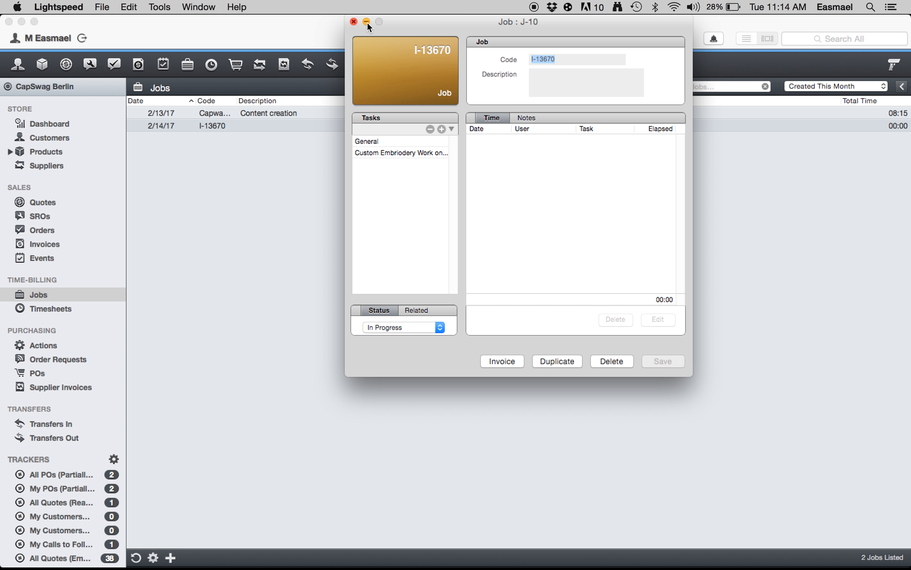
click(353, 22)
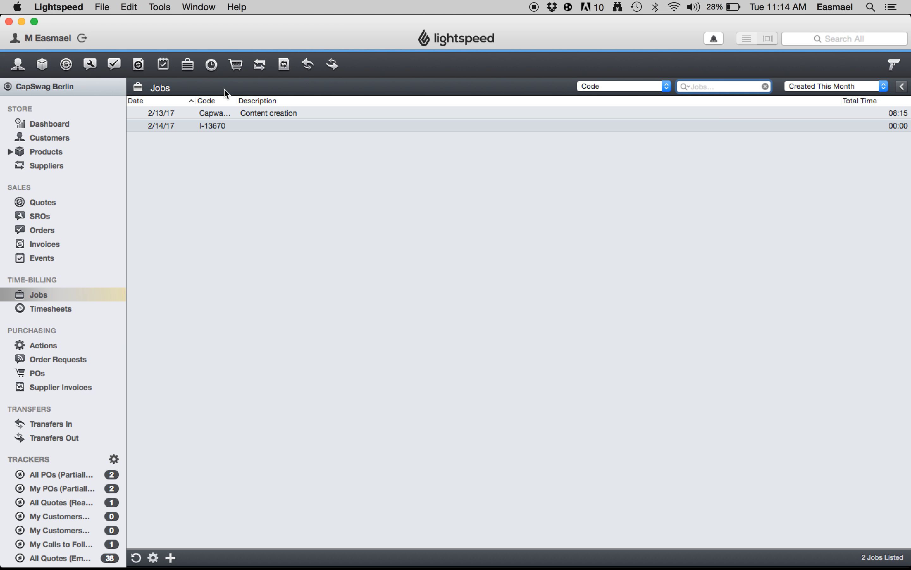
Open today's embroidery invoice and start linking it to another document, replacing the destination entry with J.
click(67, 243)
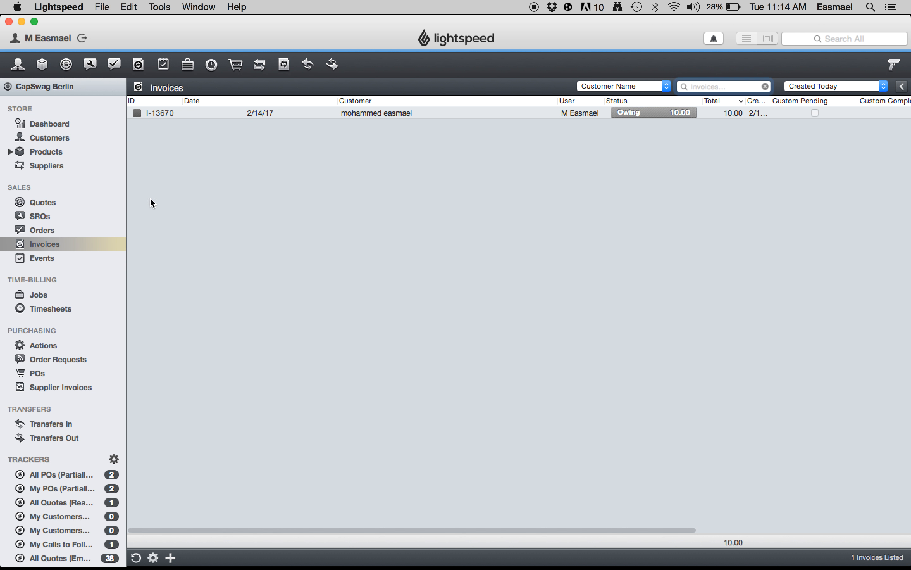
right_click(281, 112)
click(305, 119)
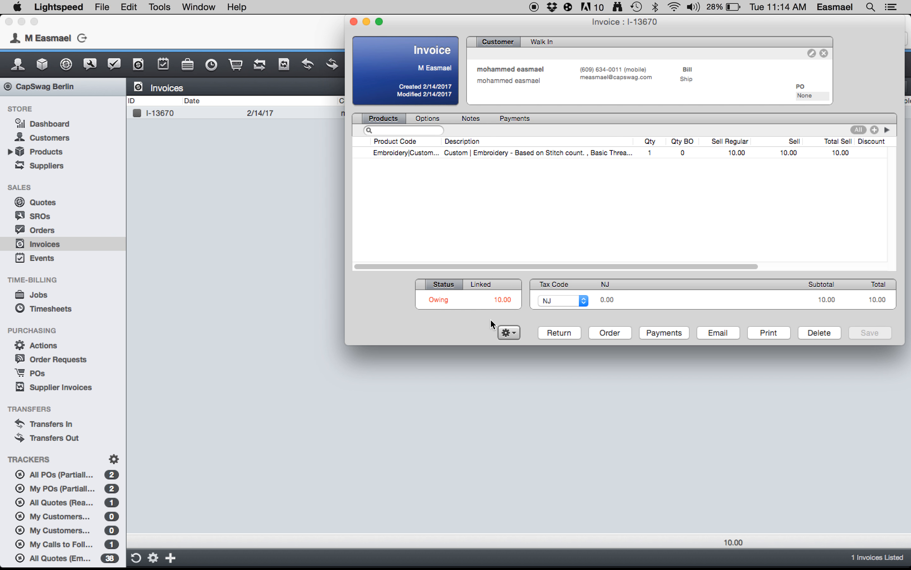
click(509, 332)
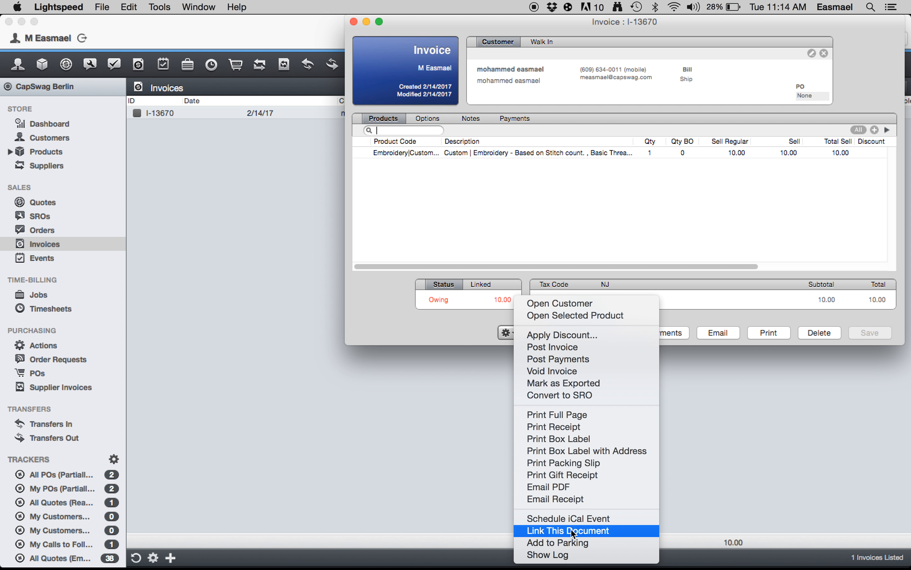
click(569, 531)
text(3	2)
double_click(498, 163)
key(super+a)
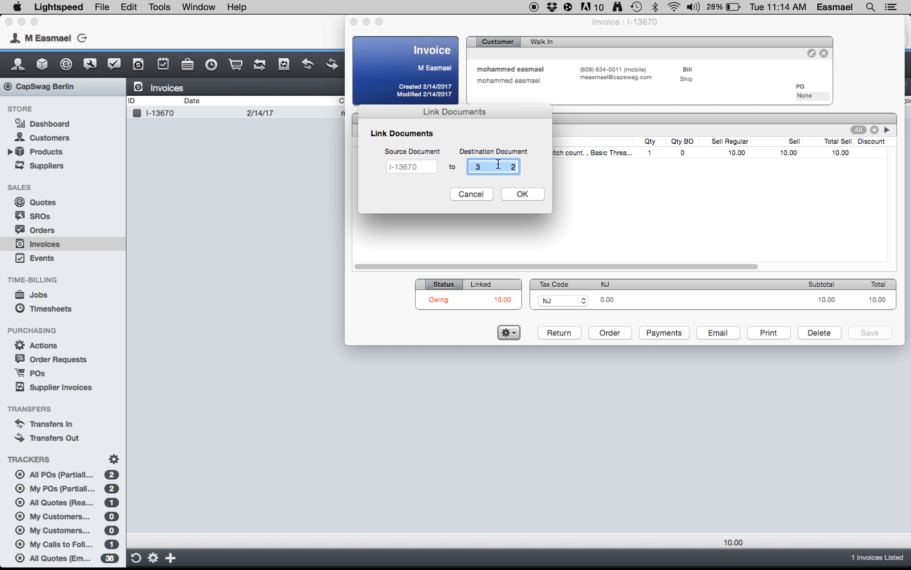
key(BackSpace)
text(J)
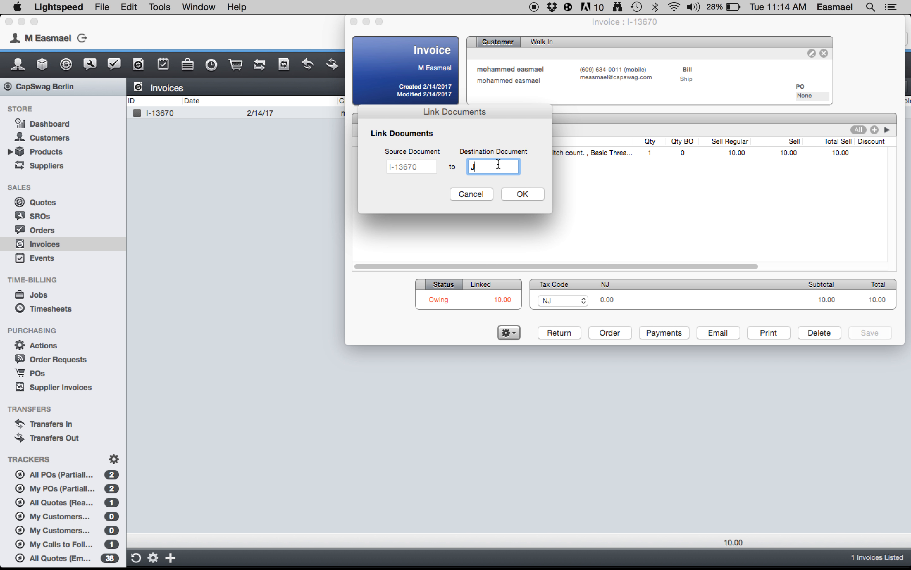
Add the Job ID column to the jobs list and make it the first column.
click(40, 295)
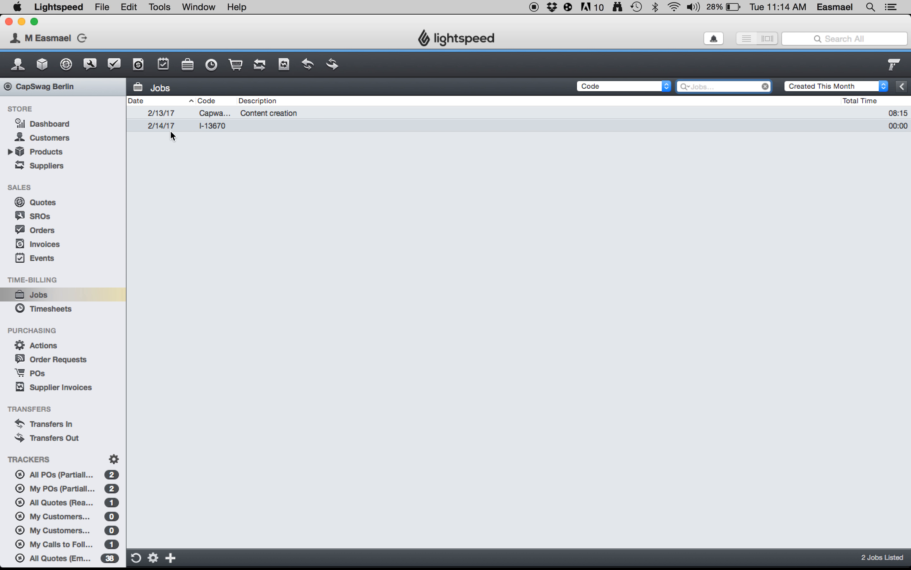
click(184, 125)
right_click(184, 126)
click(228, 181)
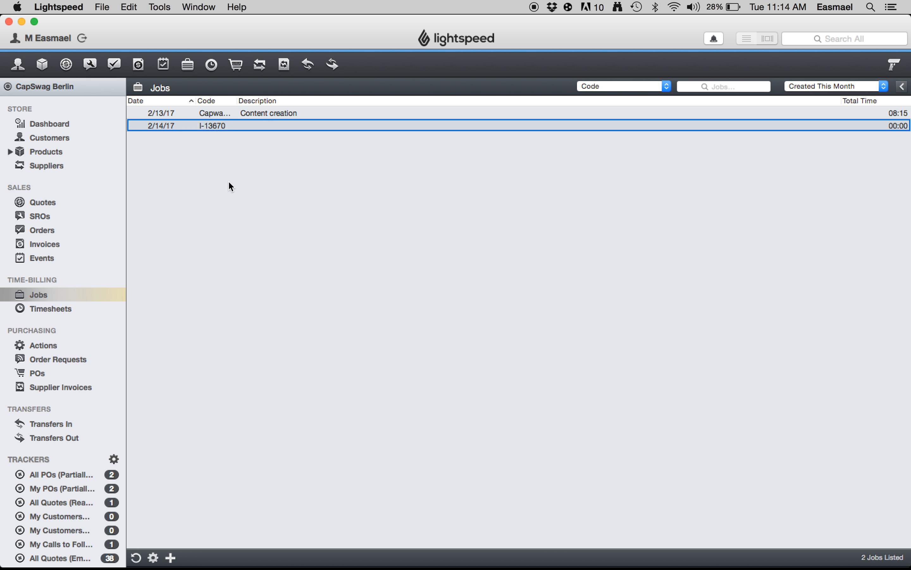
right_click(805, 100)
click(814, 155)
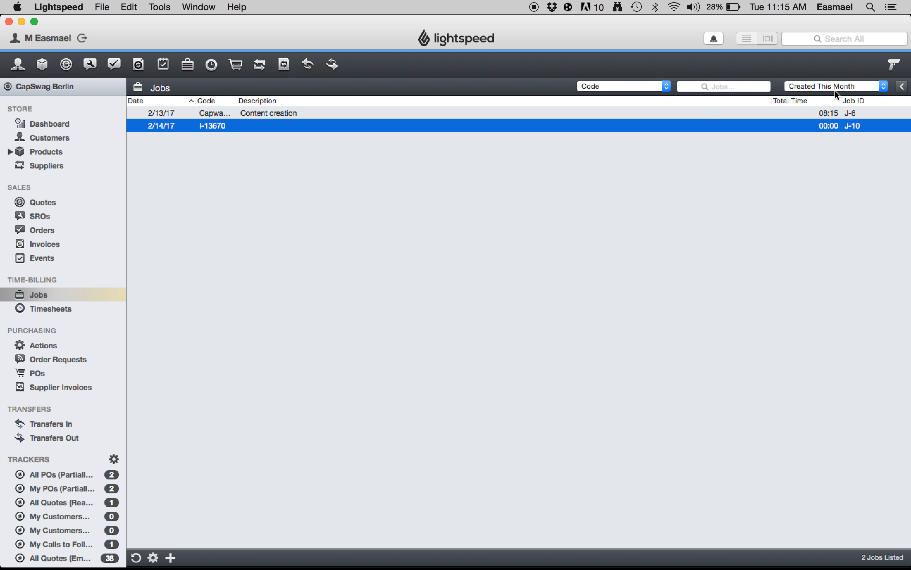
drag(864, 98, 158, 125)
Return to the pending document link and link the invoice to job J-10.
key(ctrl+Up)
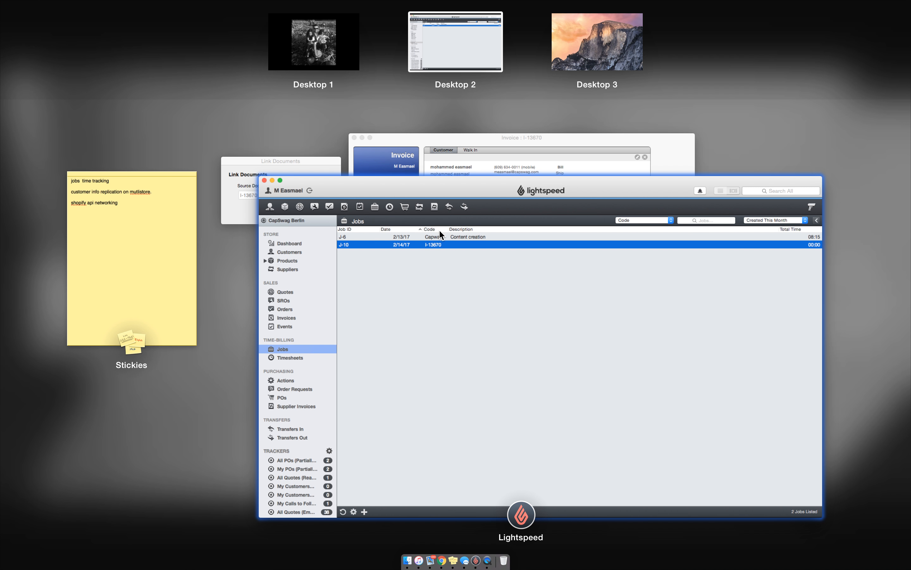
click(304, 169)
text(J-10)
click(522, 194)
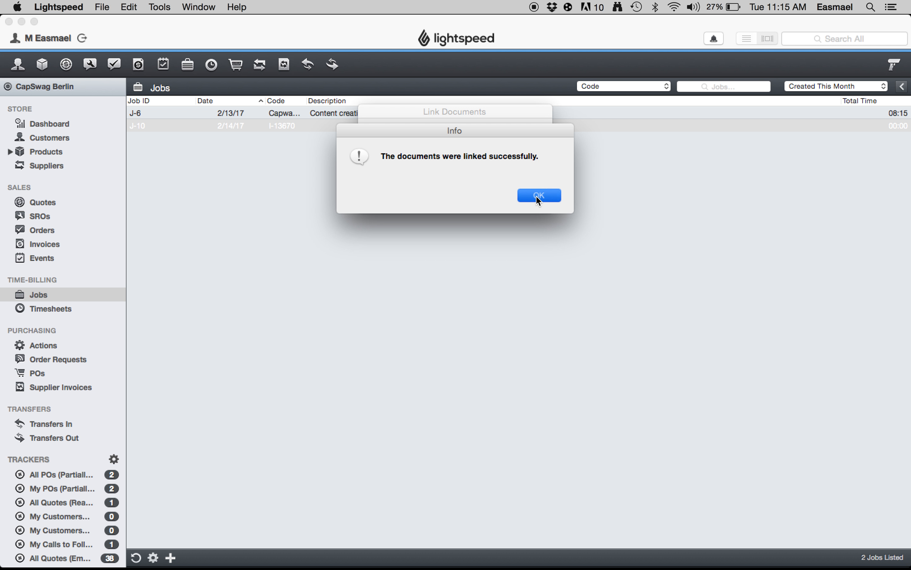
click(536, 196)
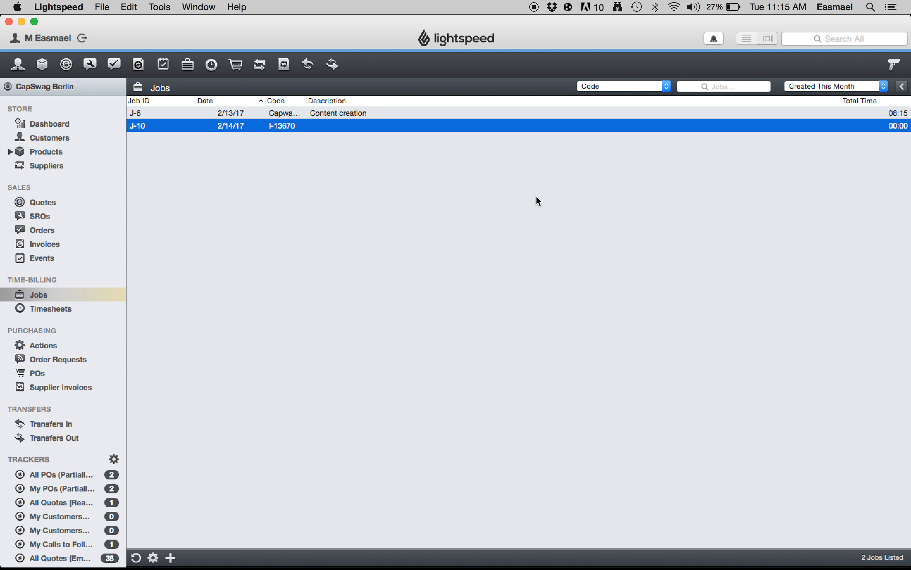
Close the main and invoice windows, and reopen the main window on the jobs list.
click(9, 22)
click(354, 22)
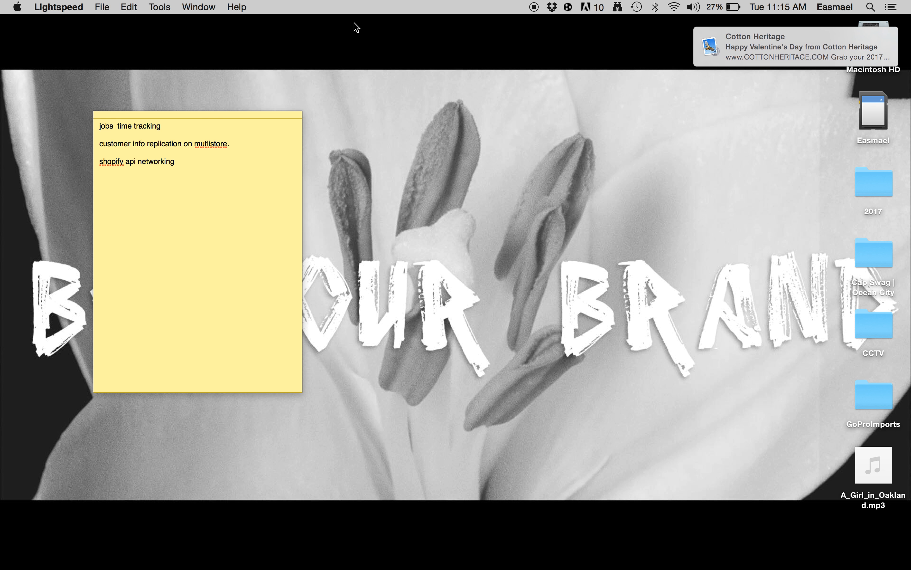
click(470, 542)
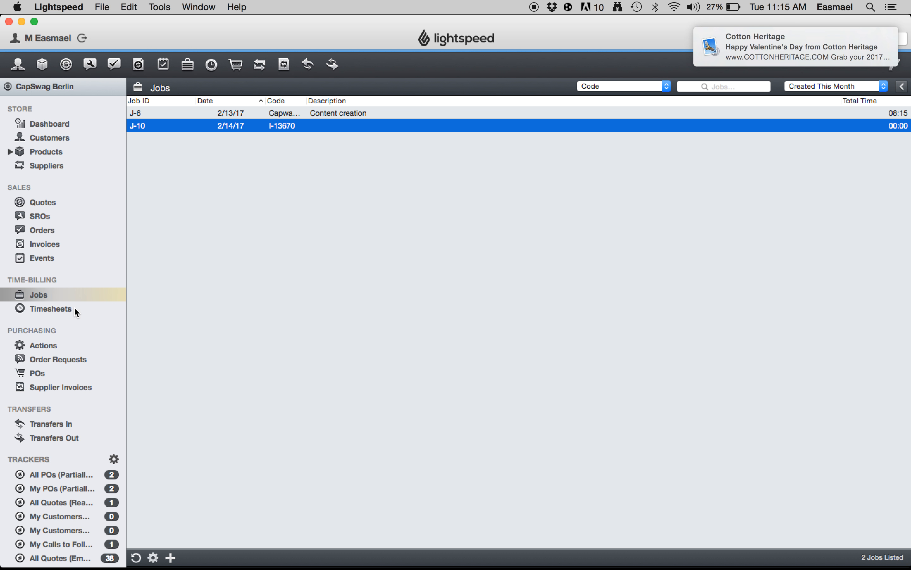
right_click(74, 293)
click(89, 296)
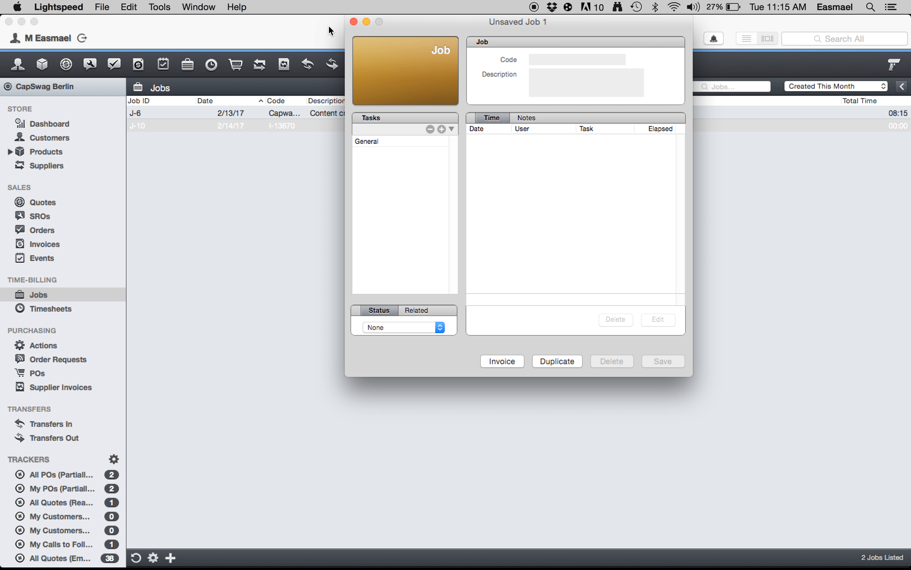
click(354, 21)
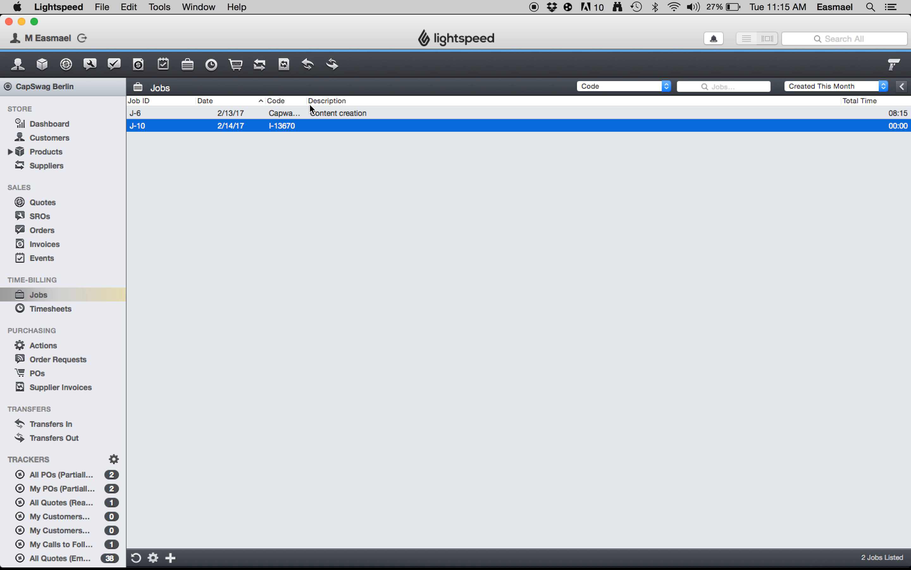
Open job J-10, view its related documents and the linked invoice, and close both.
right_click(308, 124)
click(330, 129)
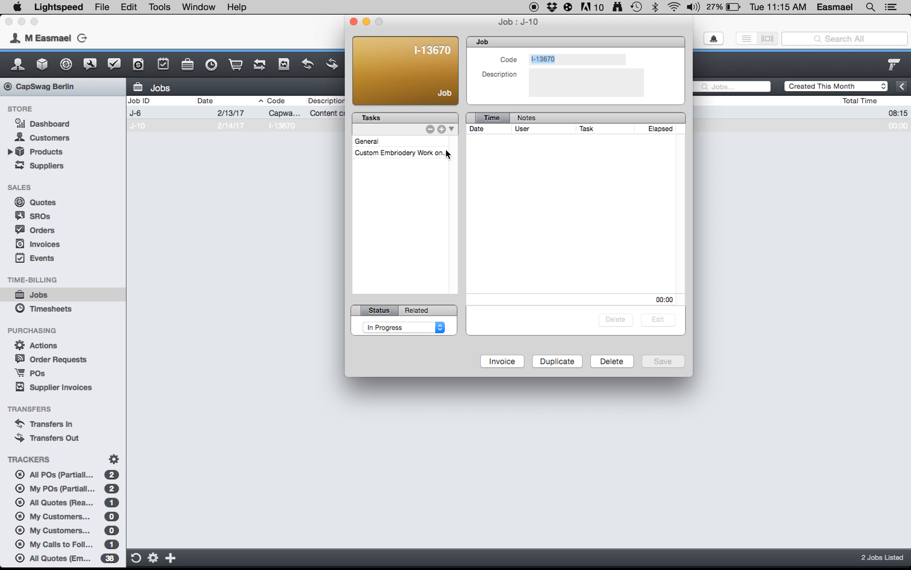
click(414, 311)
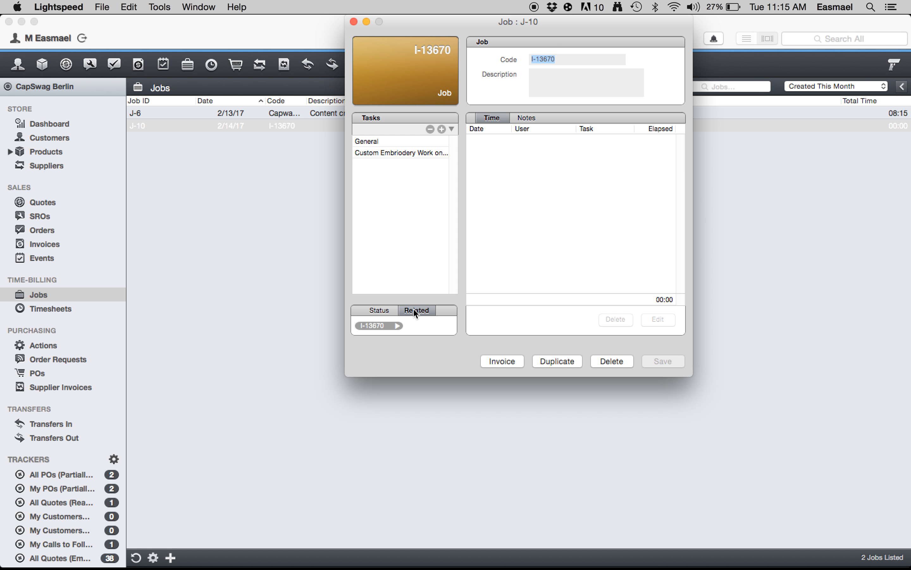
double_click(380, 326)
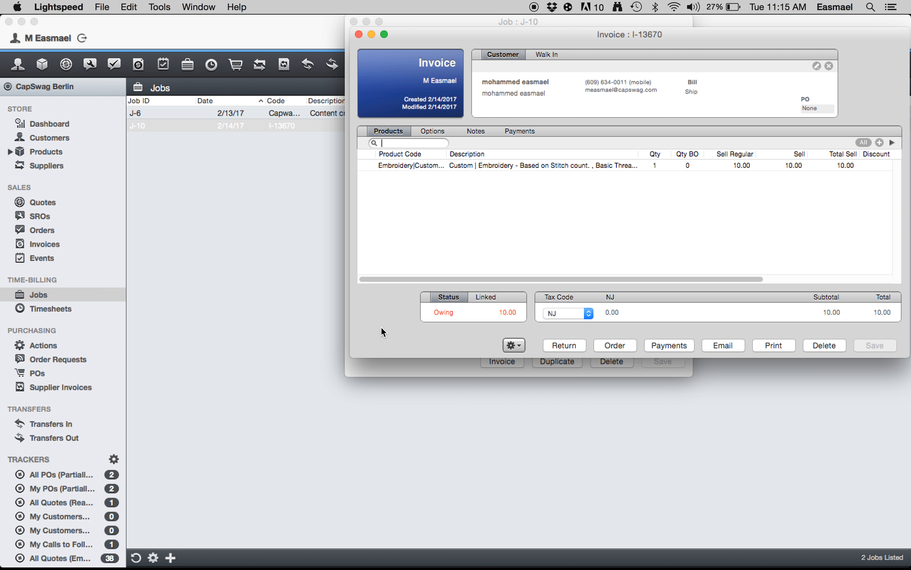
drag(469, 38, 377, 123)
click(265, 122)
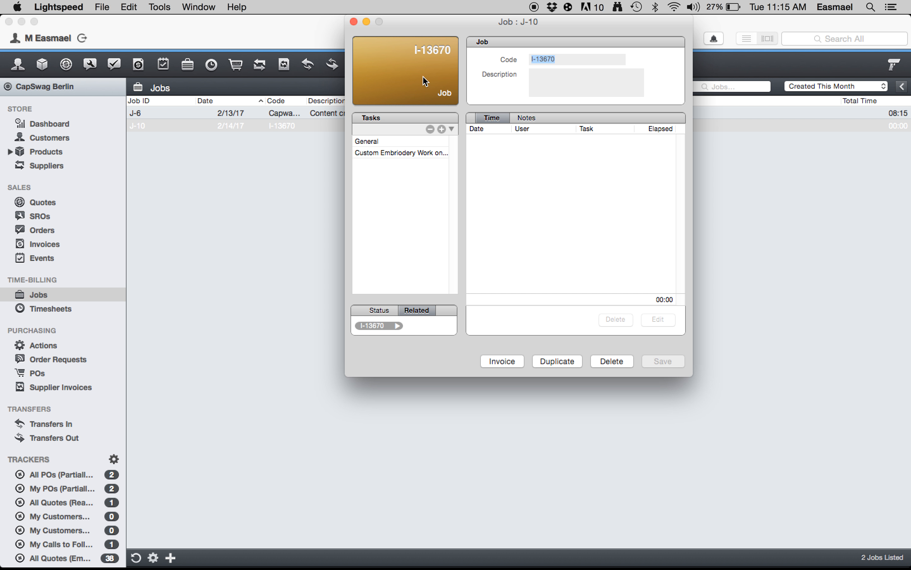
click(353, 22)
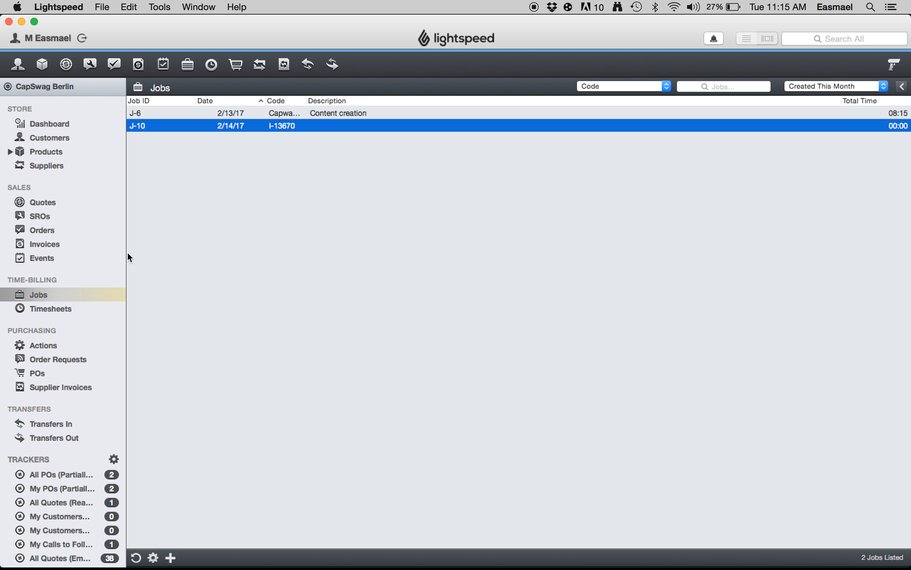
Show today's timesheets and adjust the window and column widths so the full task, status and total time fit.
click(48, 240)
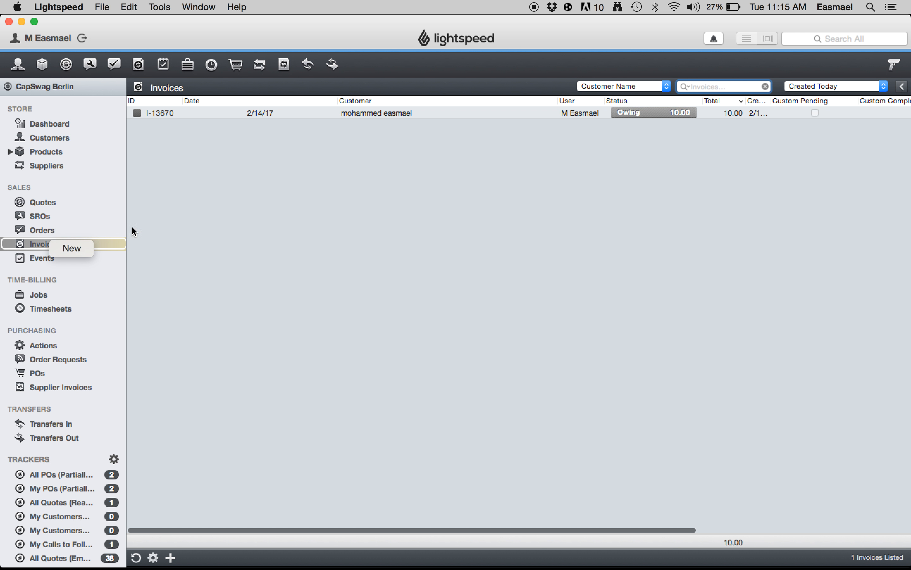
click(68, 308)
drag(336, 25, 256, 21)
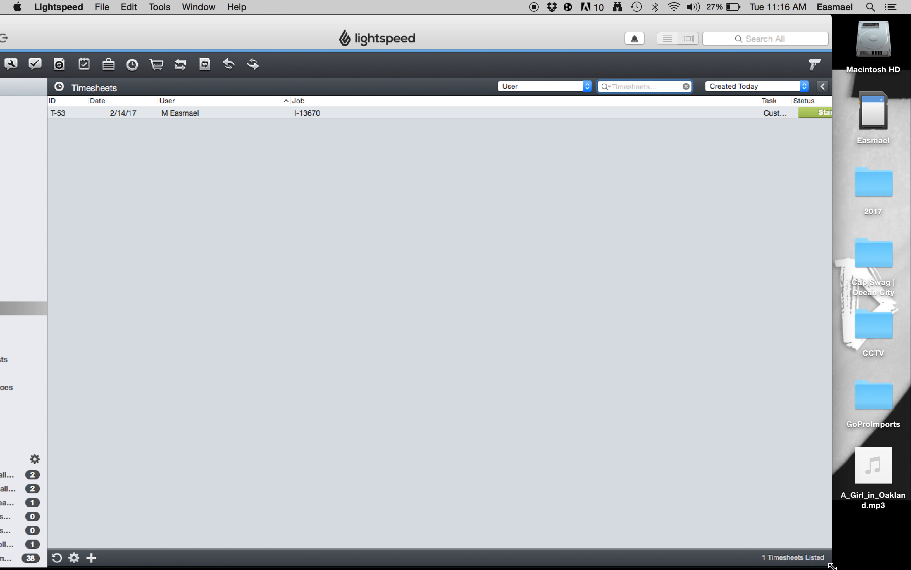
drag(832, 565, 909, 547)
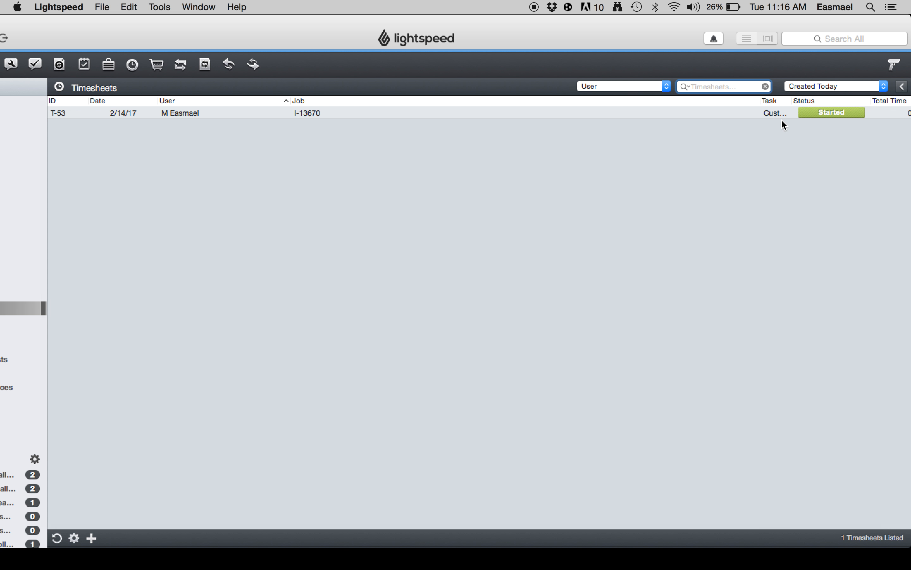
drag(760, 101, 349, 109)
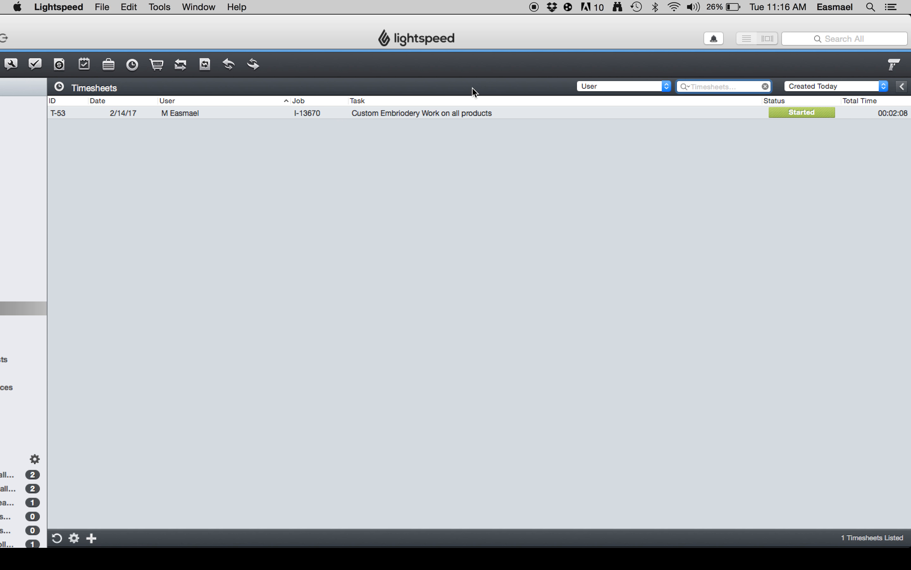
drag(761, 101, 539, 114)
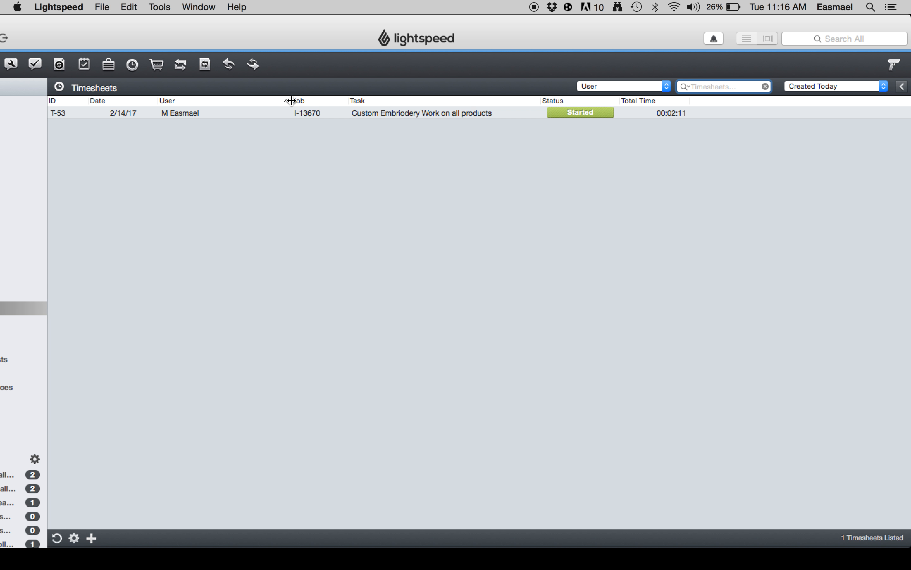
drag(291, 101, 245, 101)
Shrink the main window and reposition it so the sidebar and all timesheet columns fit on the screen.
drag(231, 35, 221, 11)
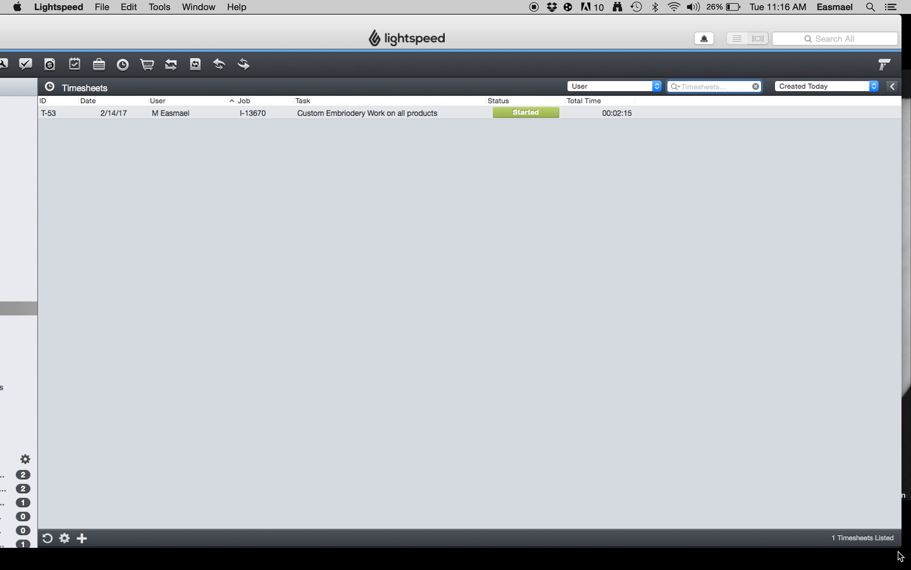
drag(901, 547, 769, 545)
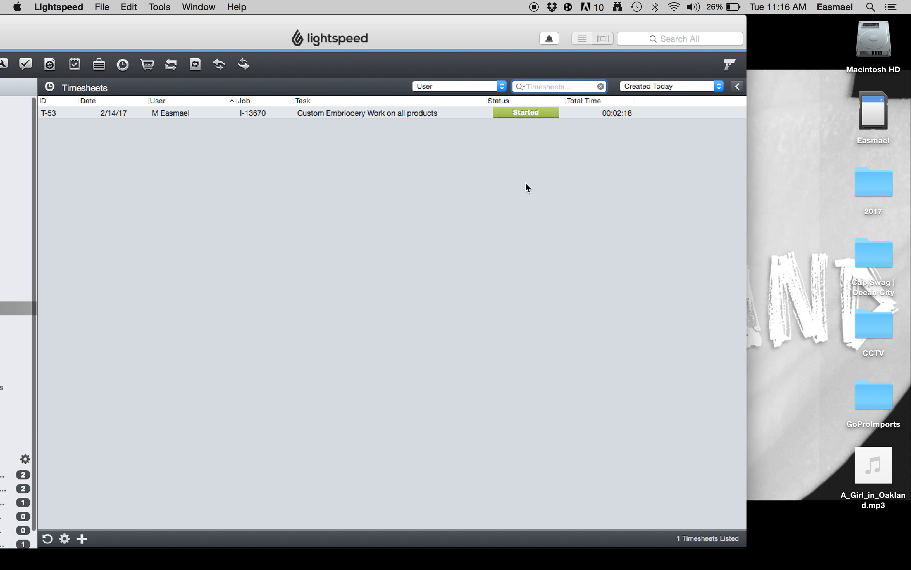
drag(483, 38, 578, 39)
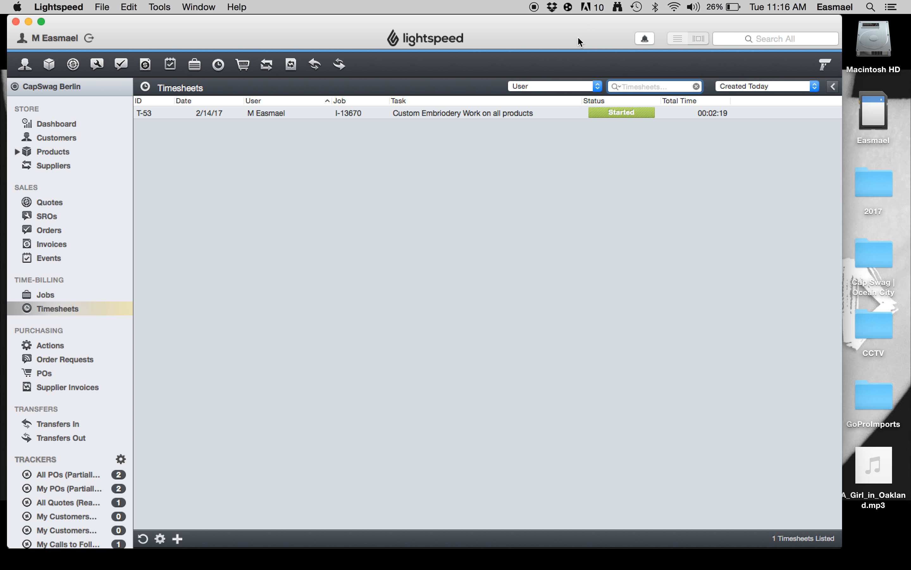